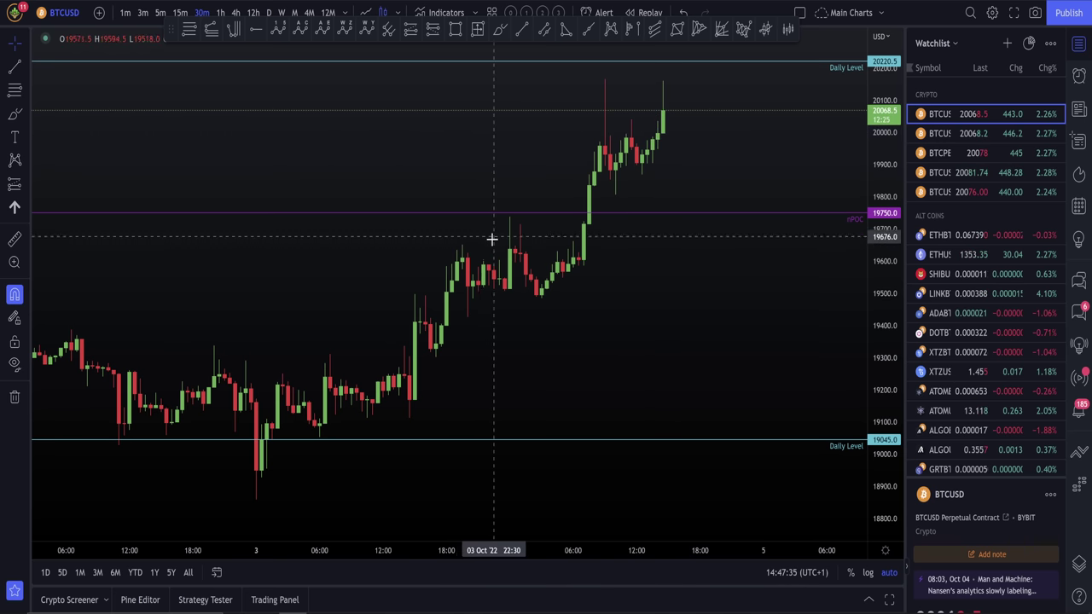
Step: Draw a Fib zone from the 30 Sep high spanning 19730.0–19674.5, then switch to 5-minute candles
scroll(488, 296, down, 3)
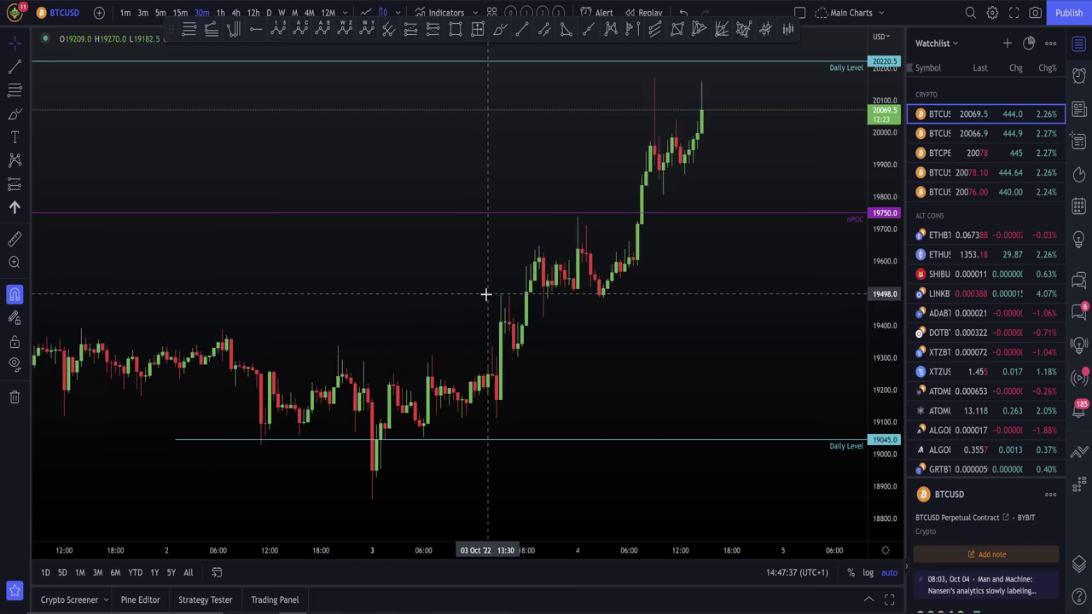
scroll(534, 306, left, 5)
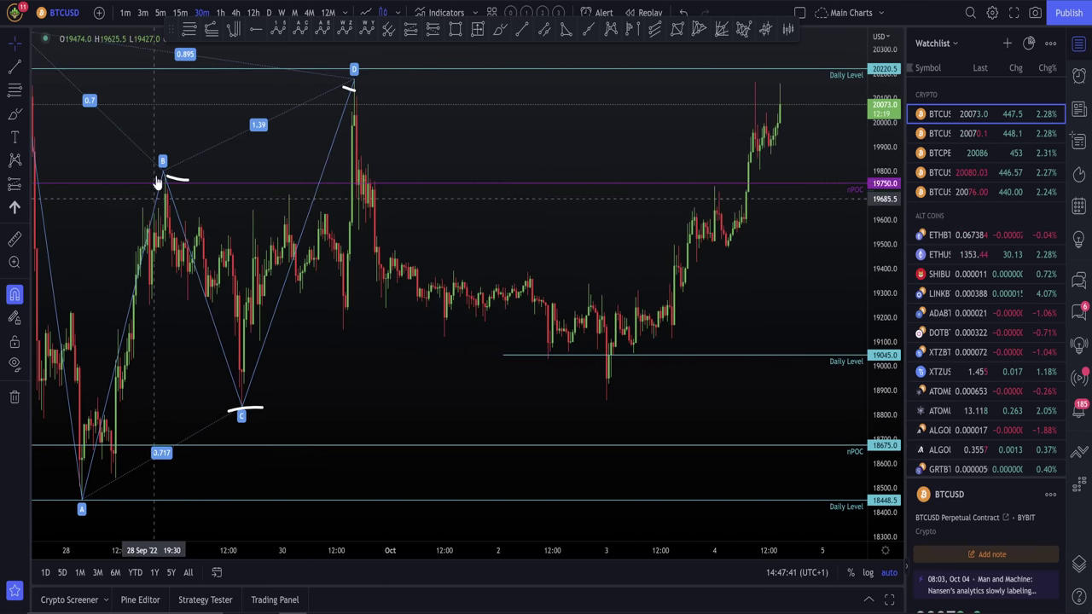
scroll(334, 346, up, 3)
scroll(358, 376, right, 5)
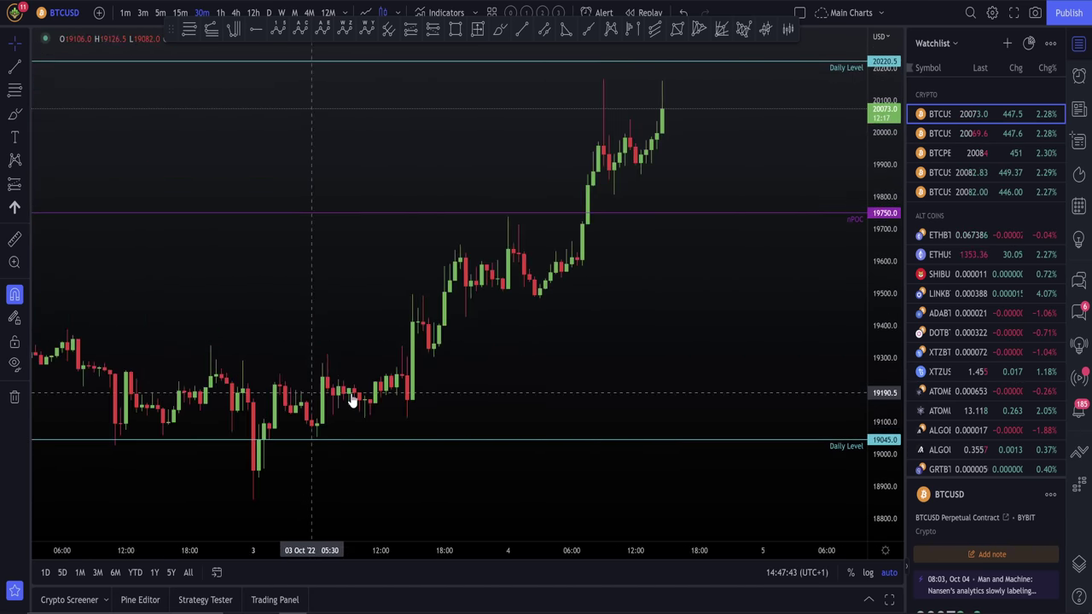
scroll(468, 262, down, 3)
scroll(492, 219, left, 3)
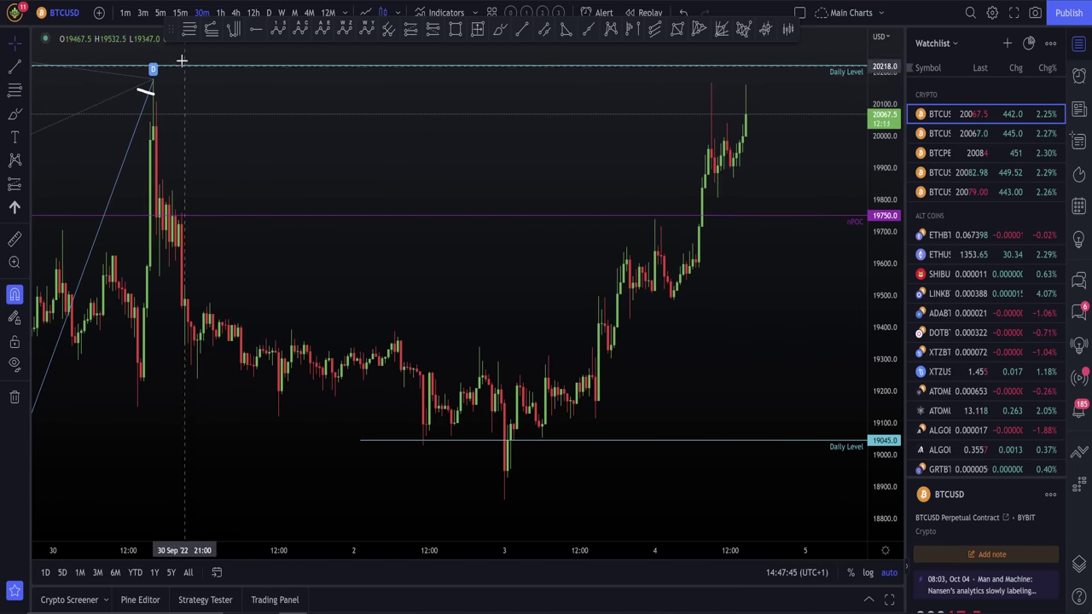
click(189, 29)
click(152, 79)
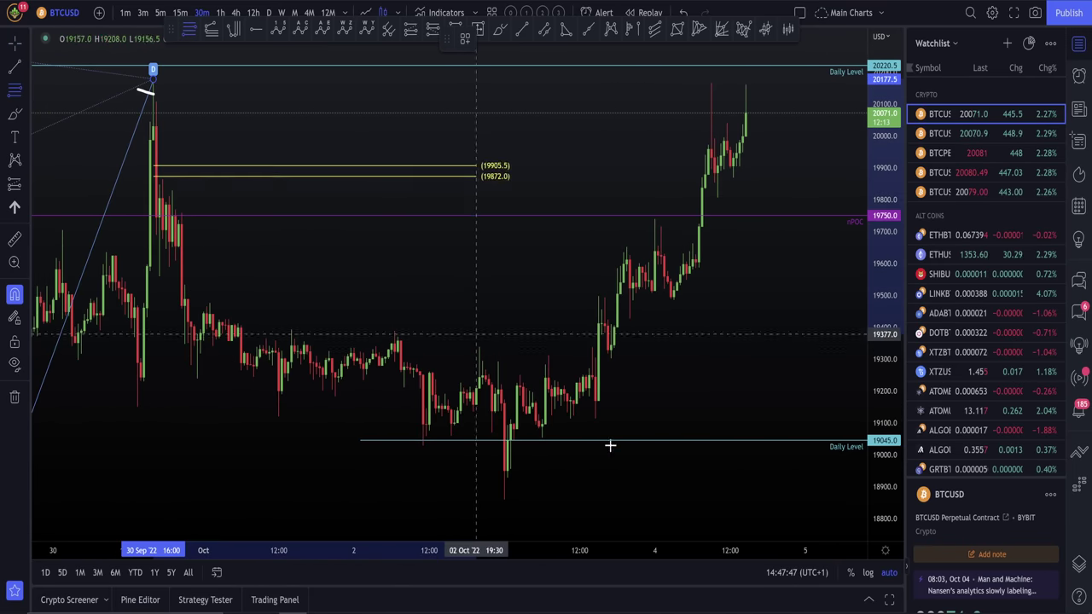
click(727, 500)
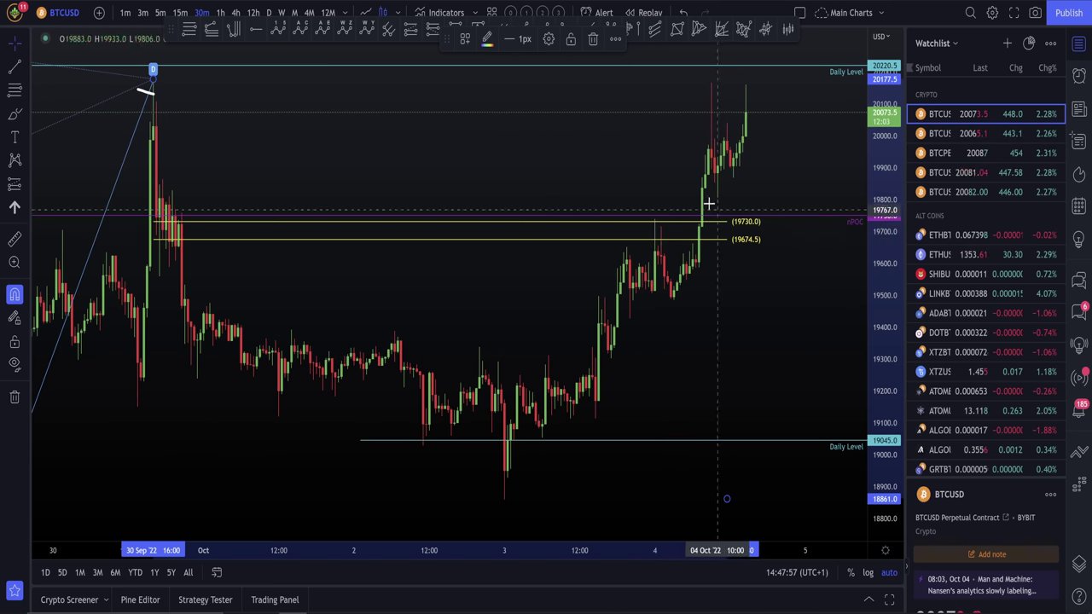
click(160, 13)
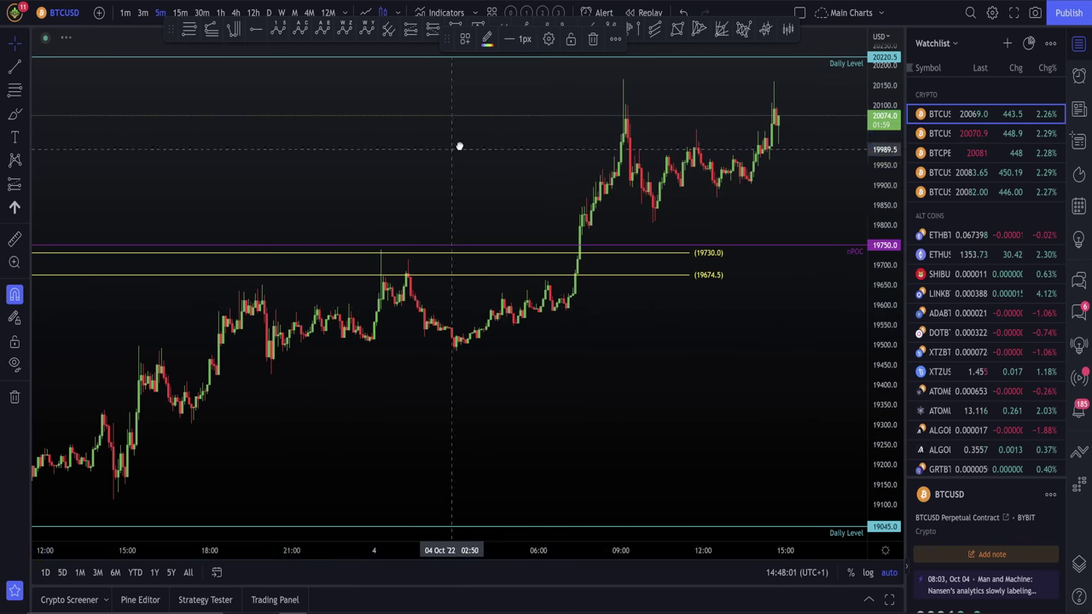
scroll(779, 155, up, 5)
scroll(779, 155, up, 6)
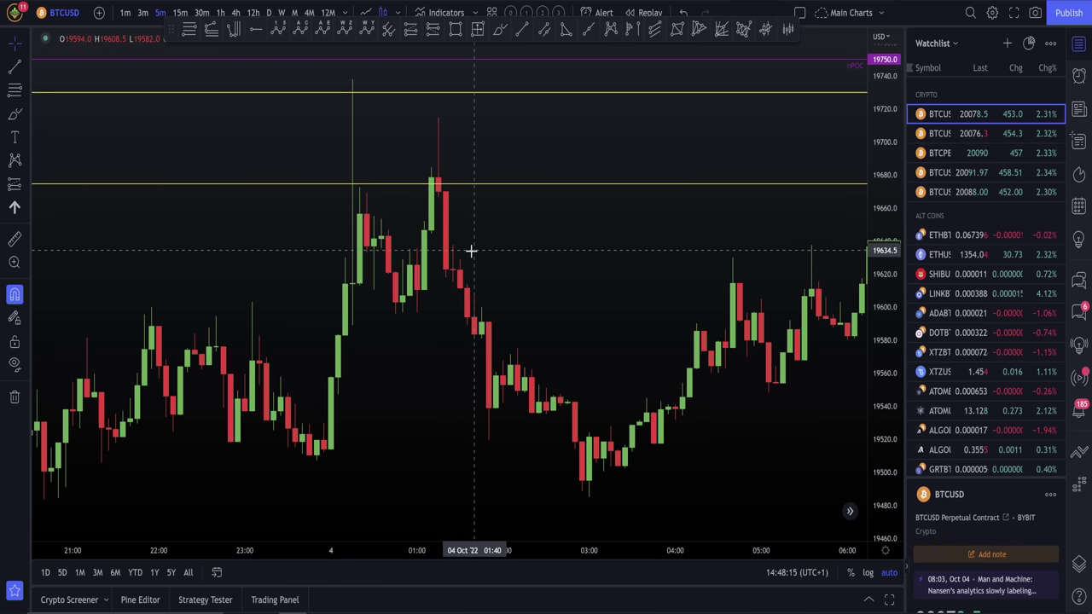
scroll(426, 224, up, 1)
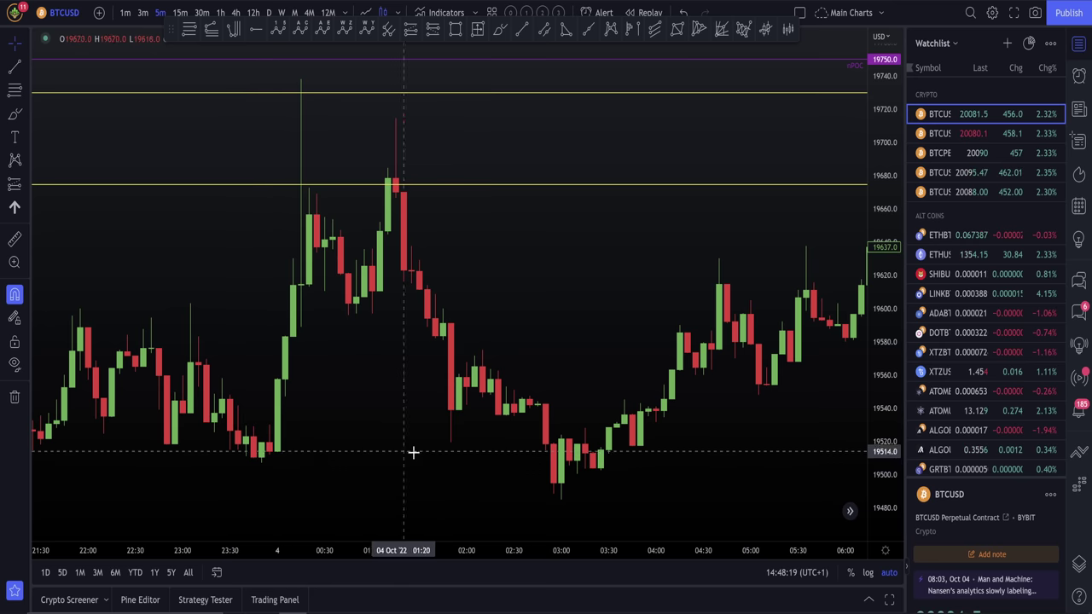
scroll(551, 461, right, 5)
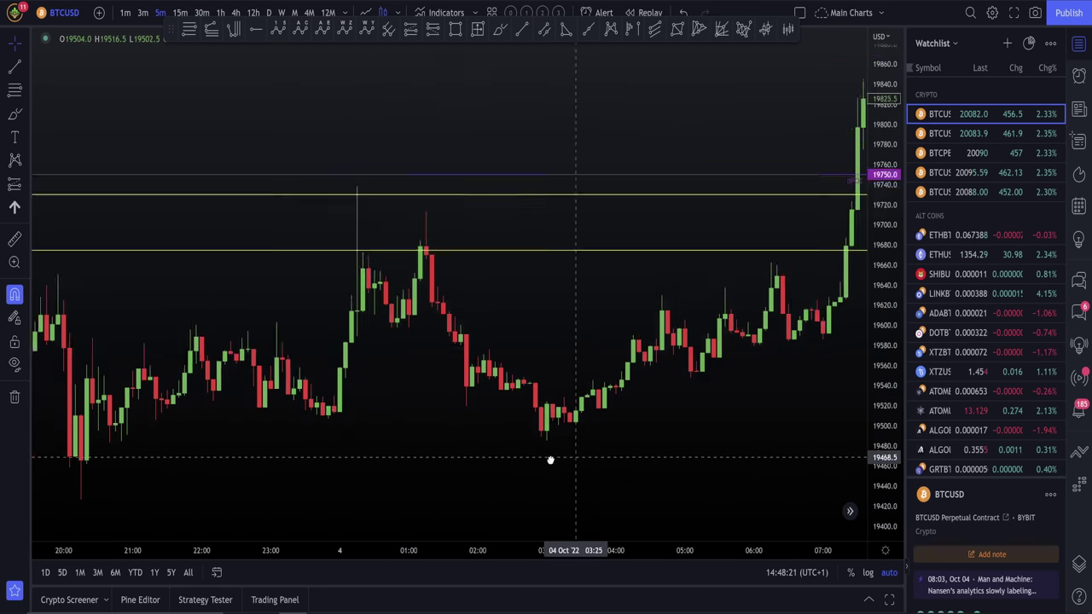
scroll(572, 231, left, 3)
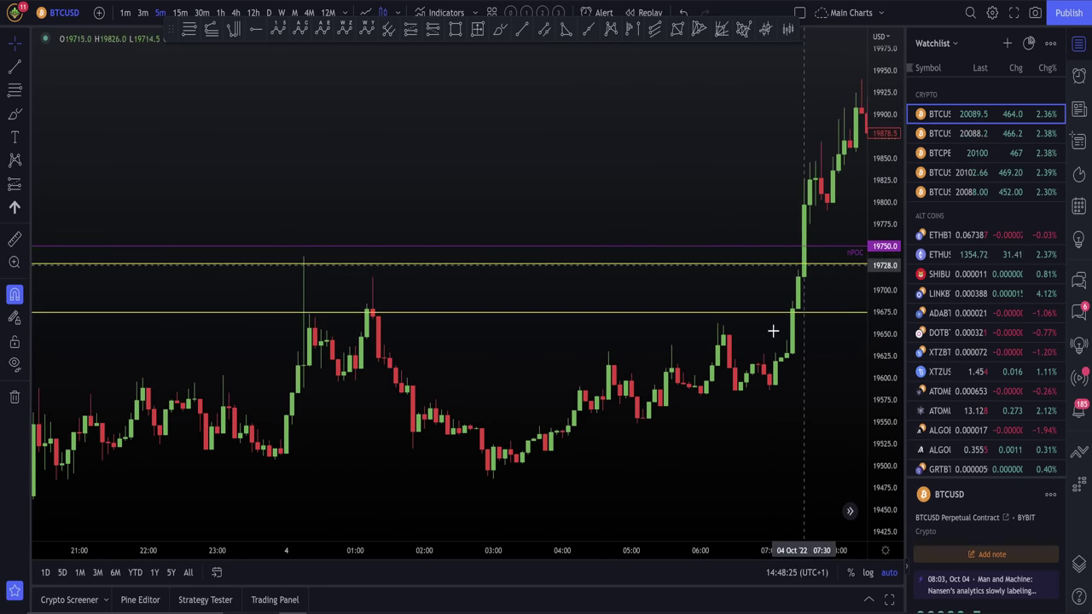
scroll(468, 548, up, 2)
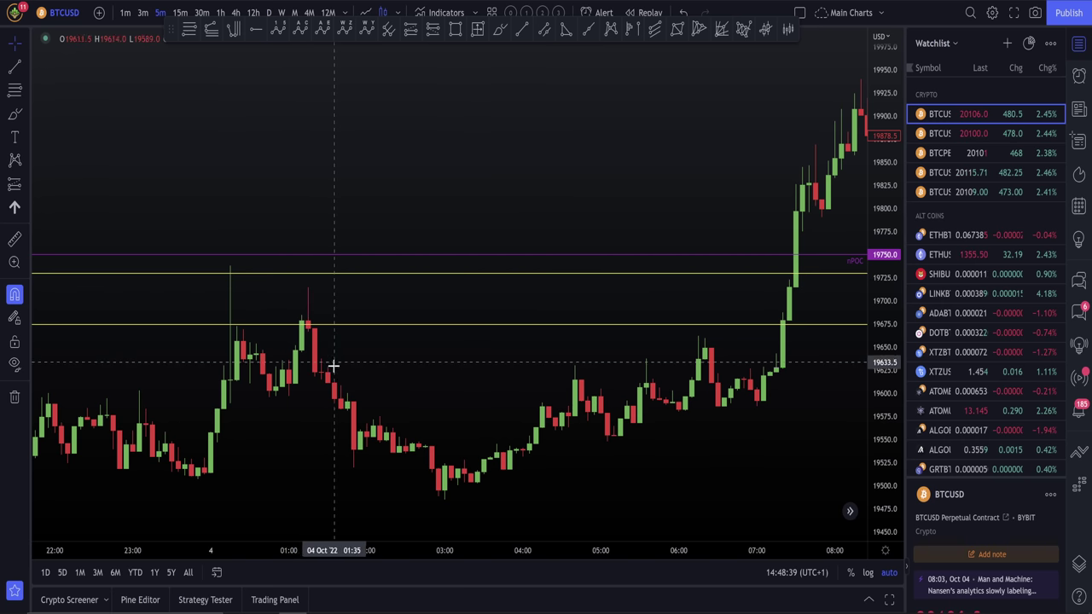
click(482, 36)
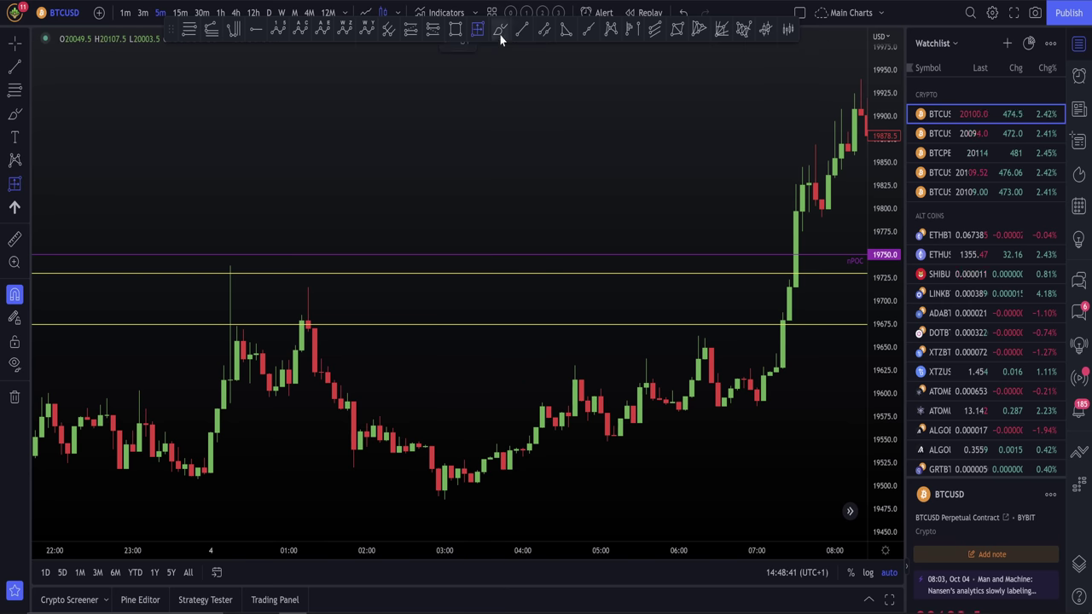
Step: Pick the freehand brush tool, then switch over to the Discord window
click(500, 31)
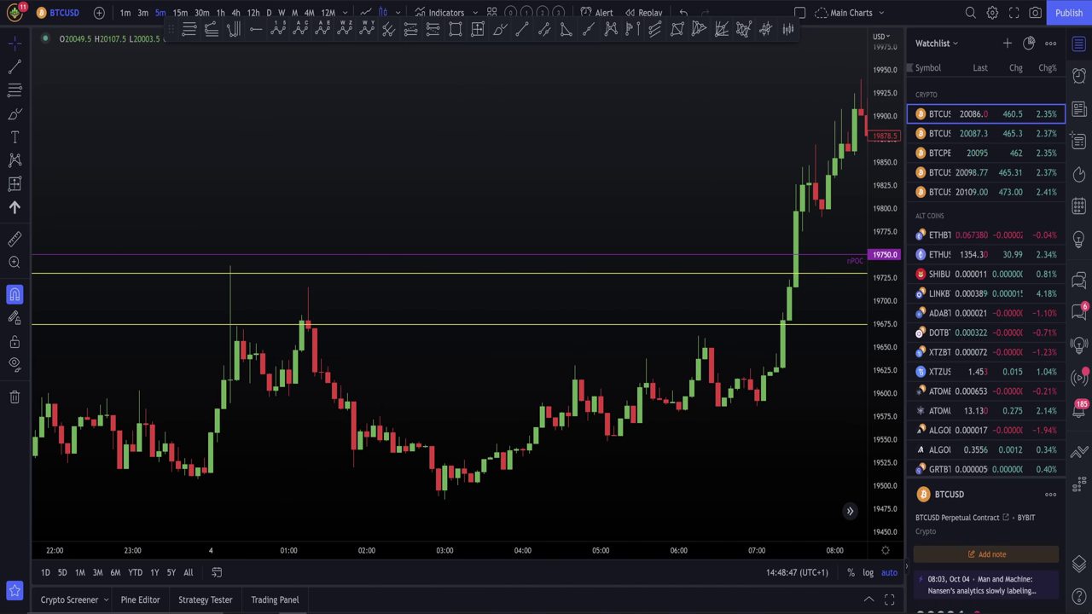
key(alt+Tab)
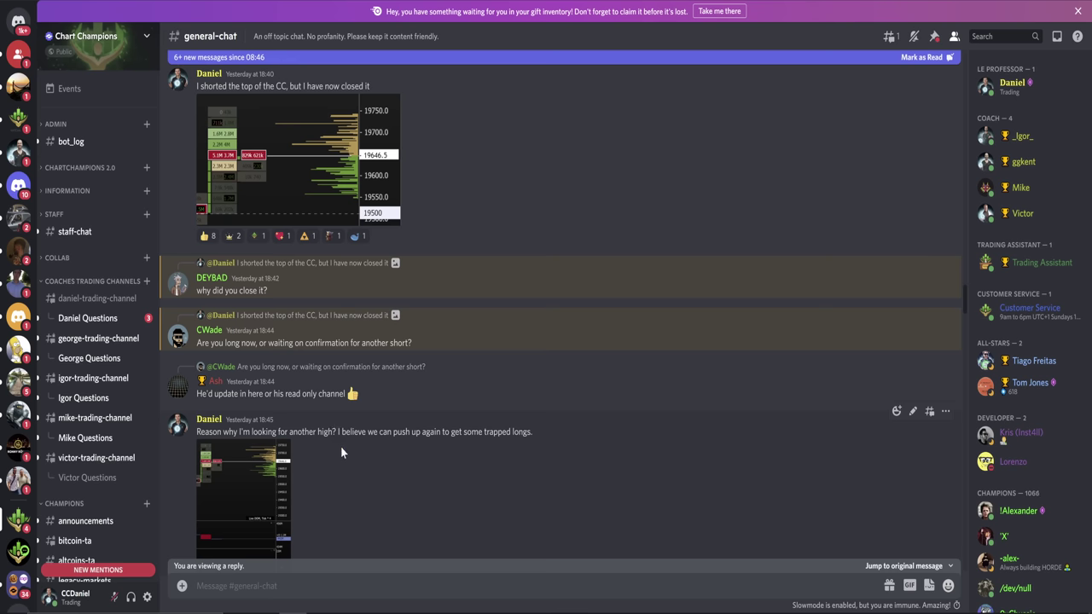
Step: Enlarge the shared order-flow screenshot twice, closing it after each look
click(244, 499)
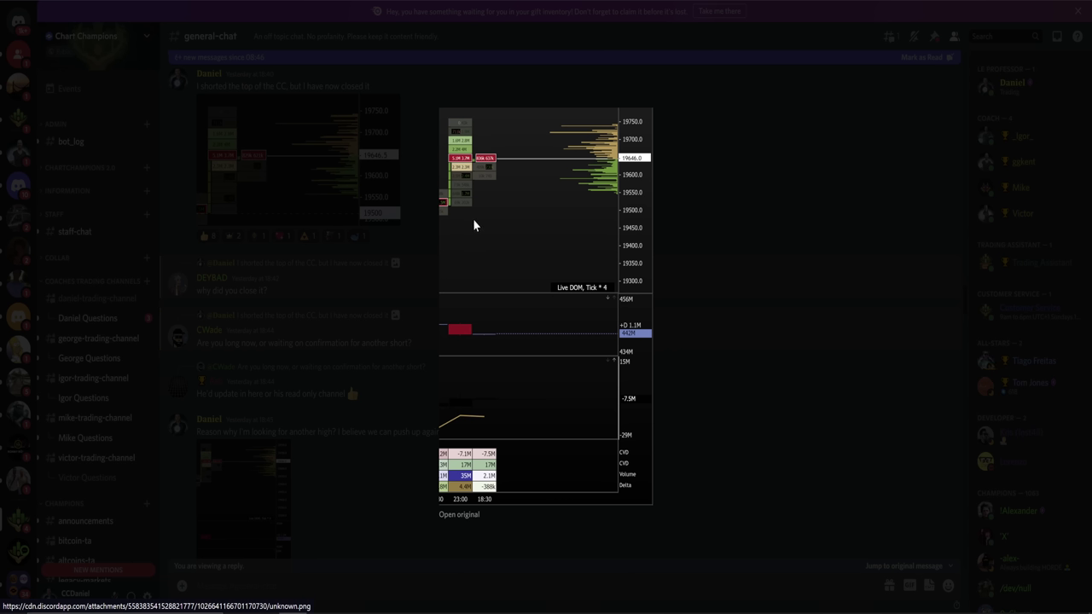
click(844, 280)
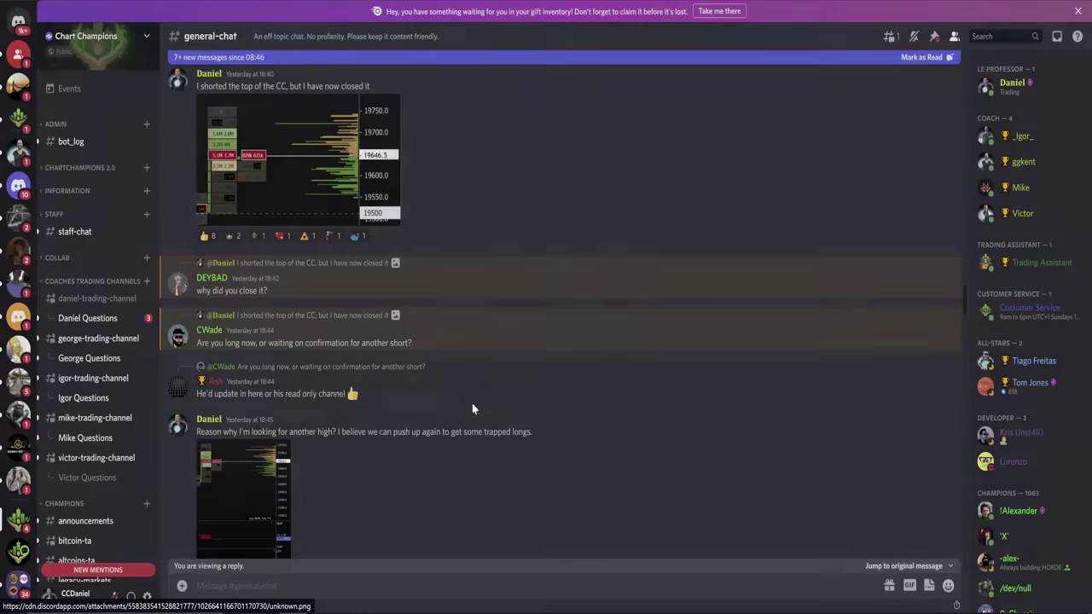
click(246, 483)
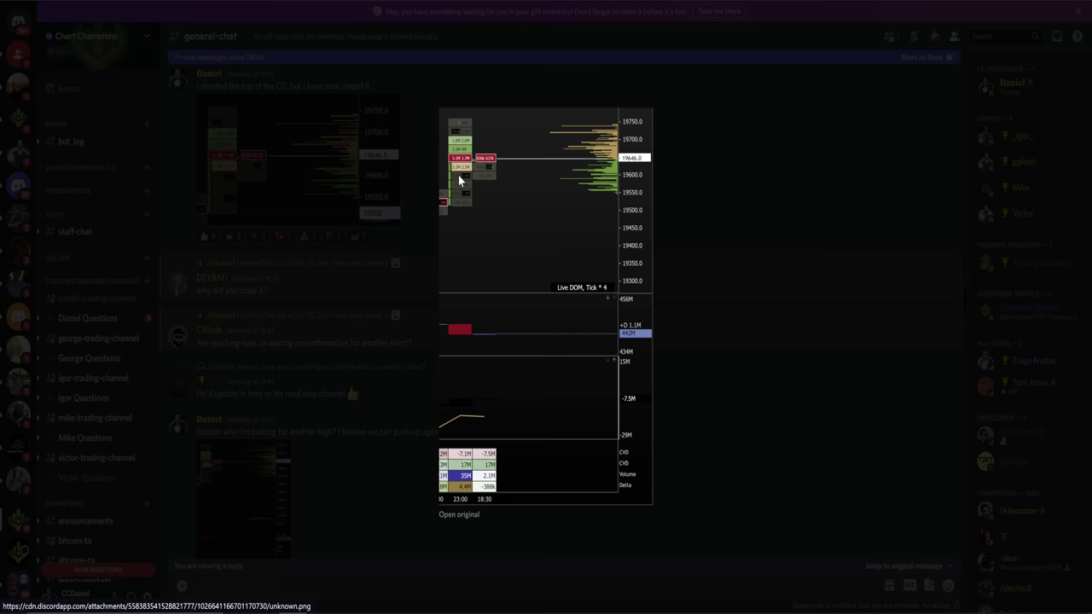
click(663, 141)
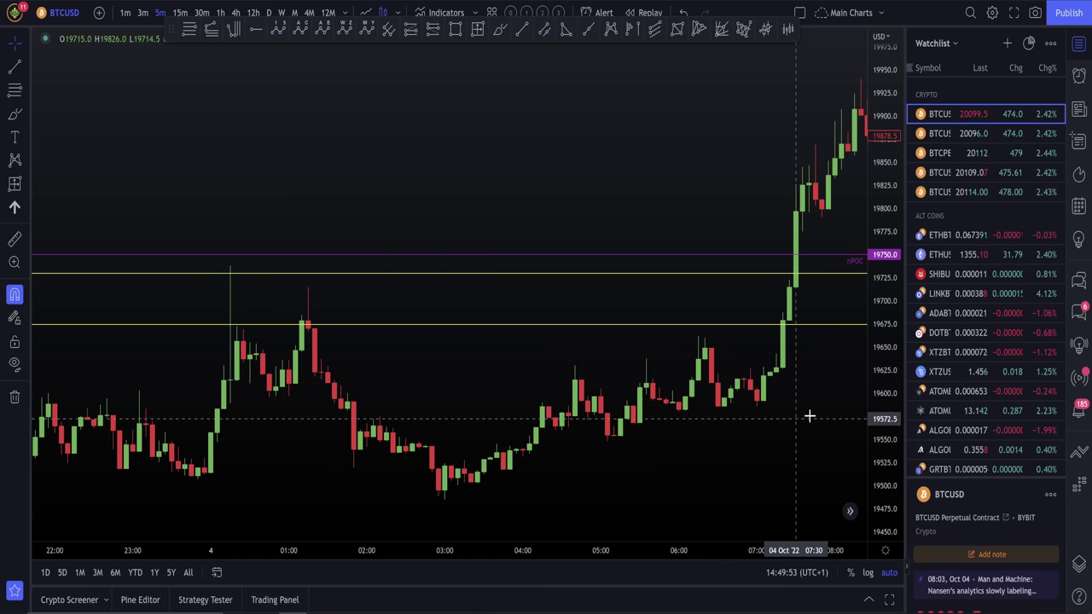
Step: Open the ES1! futures chart from the watchlist, pan through its candles, then return to BTCUSD
scroll(988, 378, down, 2)
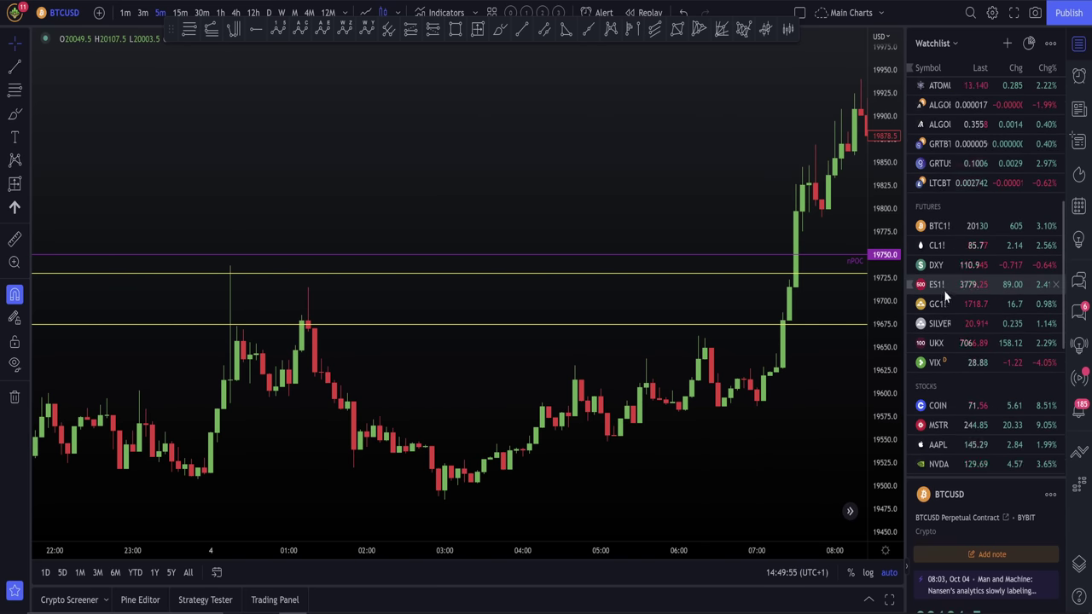
click(948, 286)
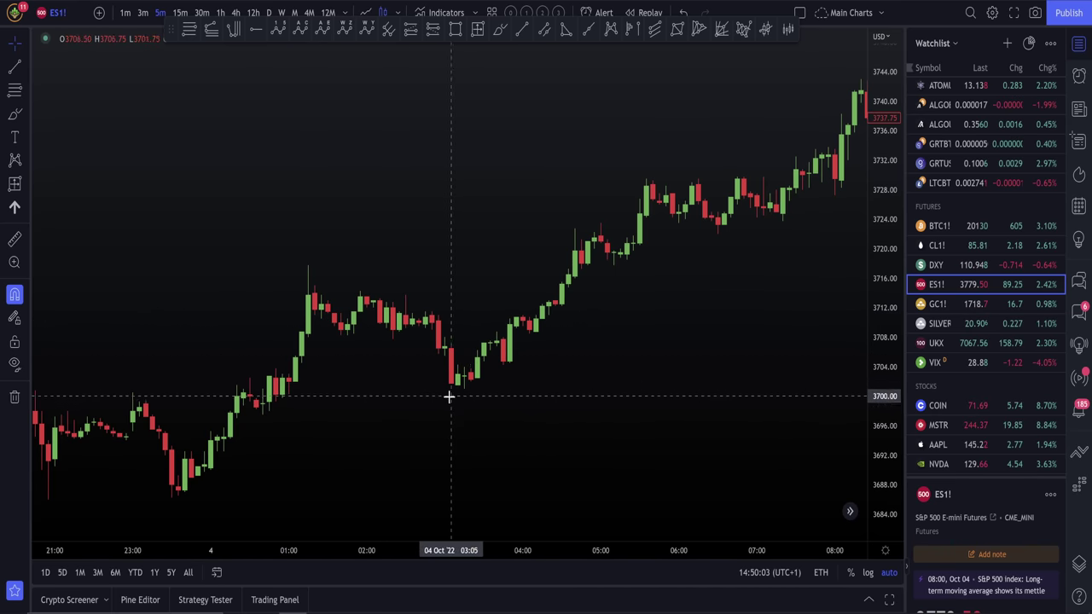
scroll(752, 336, down, 1)
drag(751, 335, 633, 453)
scroll(439, 433, up, 1)
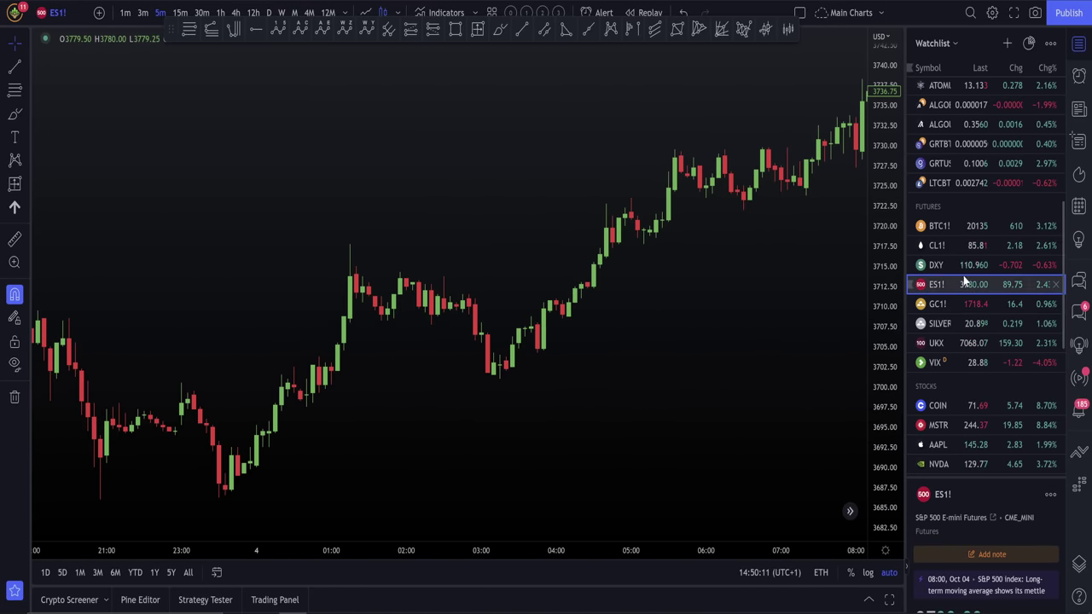
scroll(963, 280, up, 4)
scroll(665, 376, up, 1)
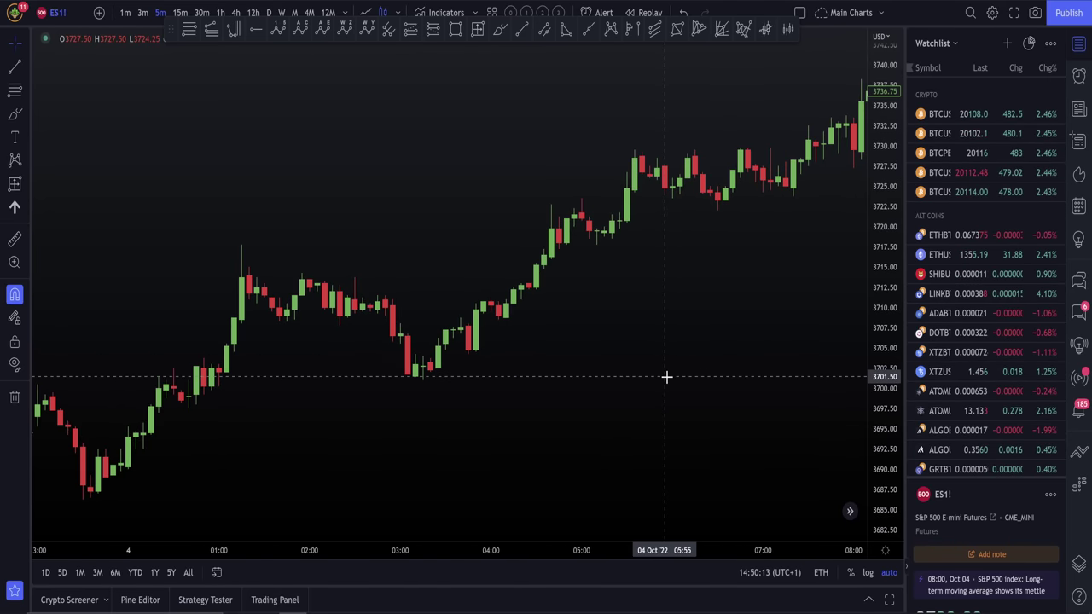
click(953, 108)
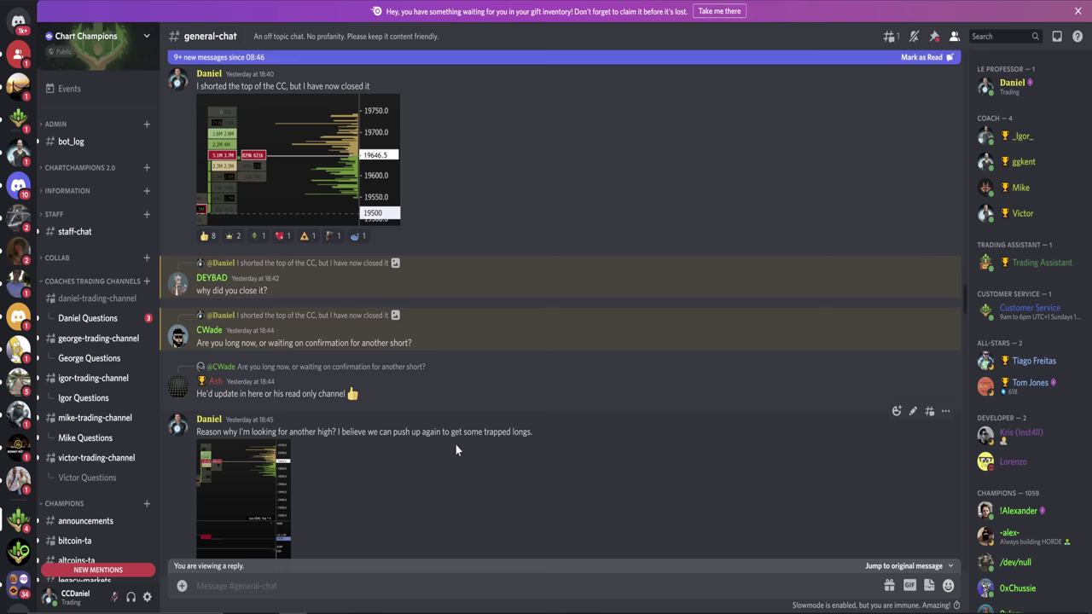
Step: Scroll down Discord's general-chat to read today's messages
scroll(560, 316, down, 10)
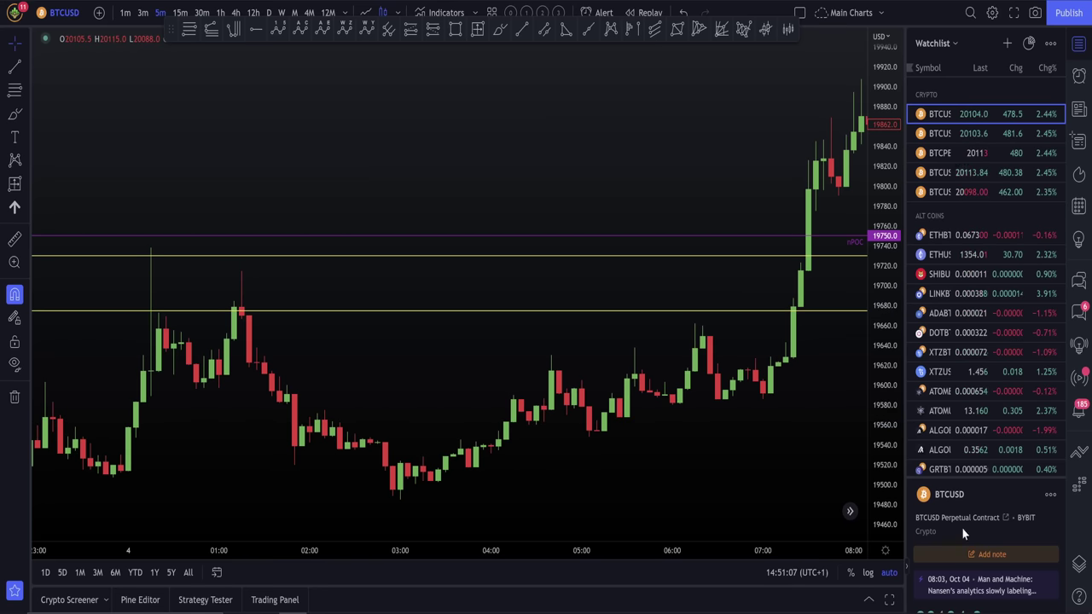
scroll(1014, 338, down, 5)
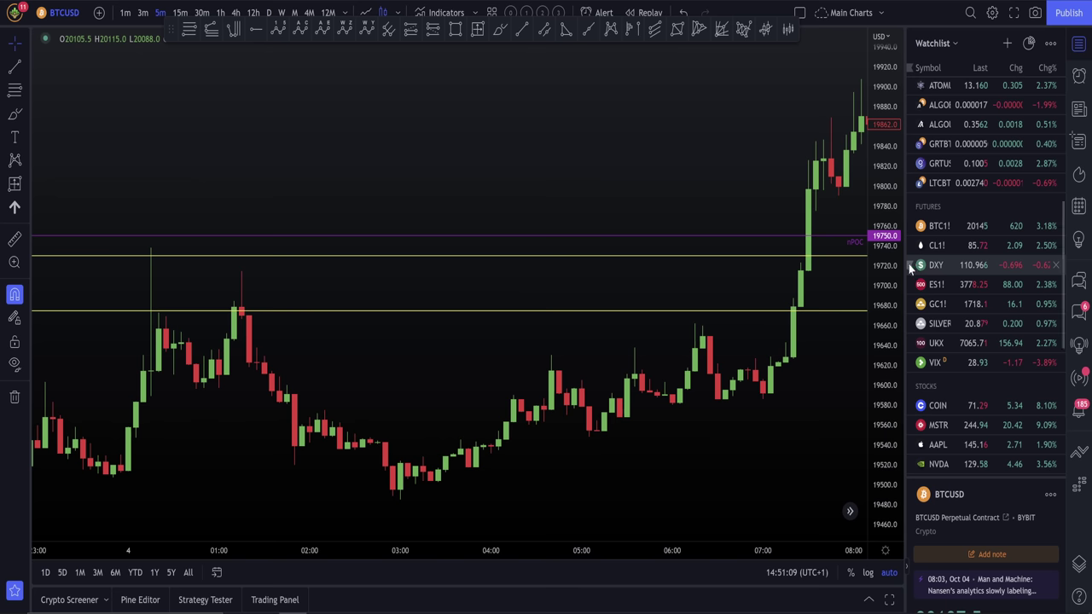
Step: Split the screen into a three-chart layout and load ETHUSD in the middle pane
click(799, 12)
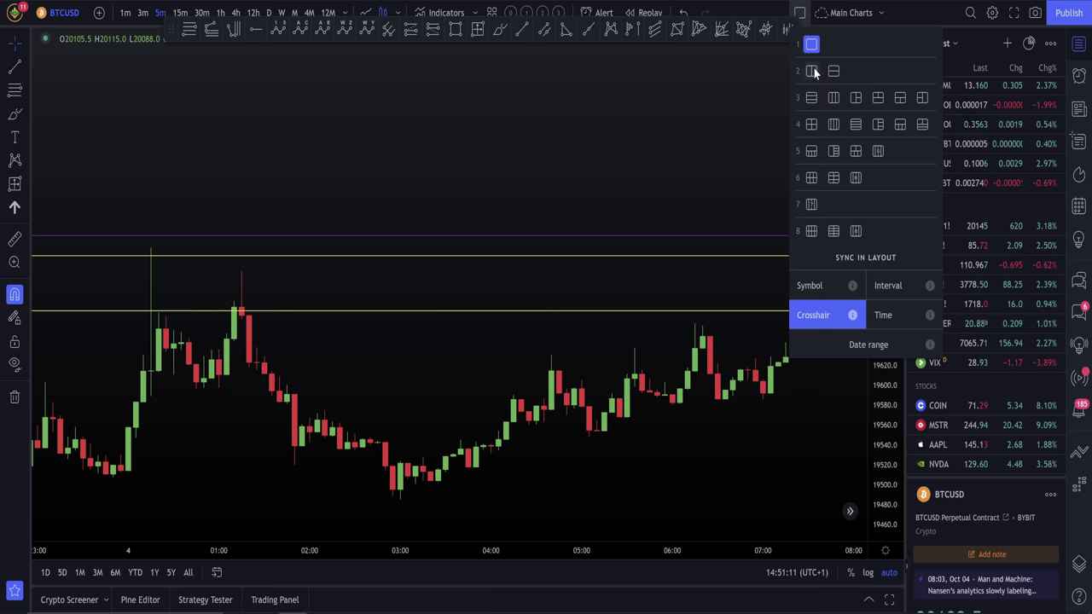
click(834, 176)
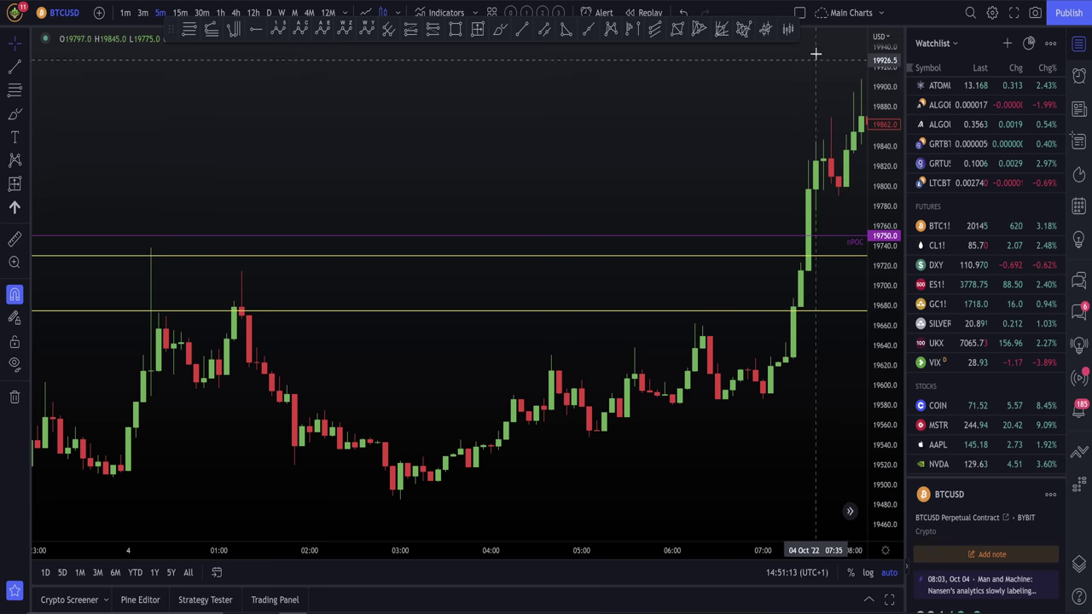
click(801, 13)
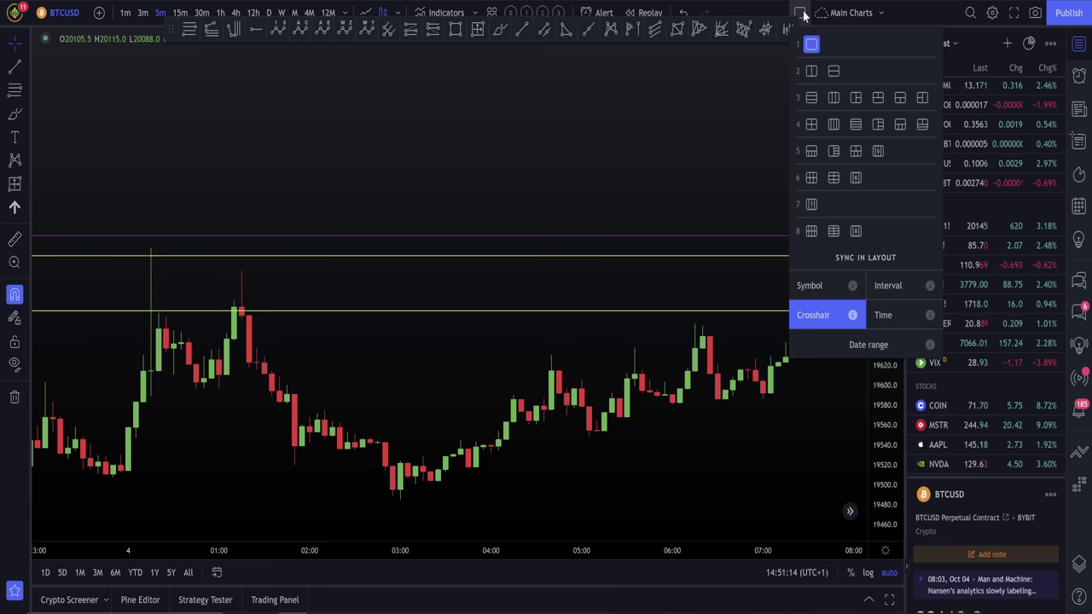
click(831, 97)
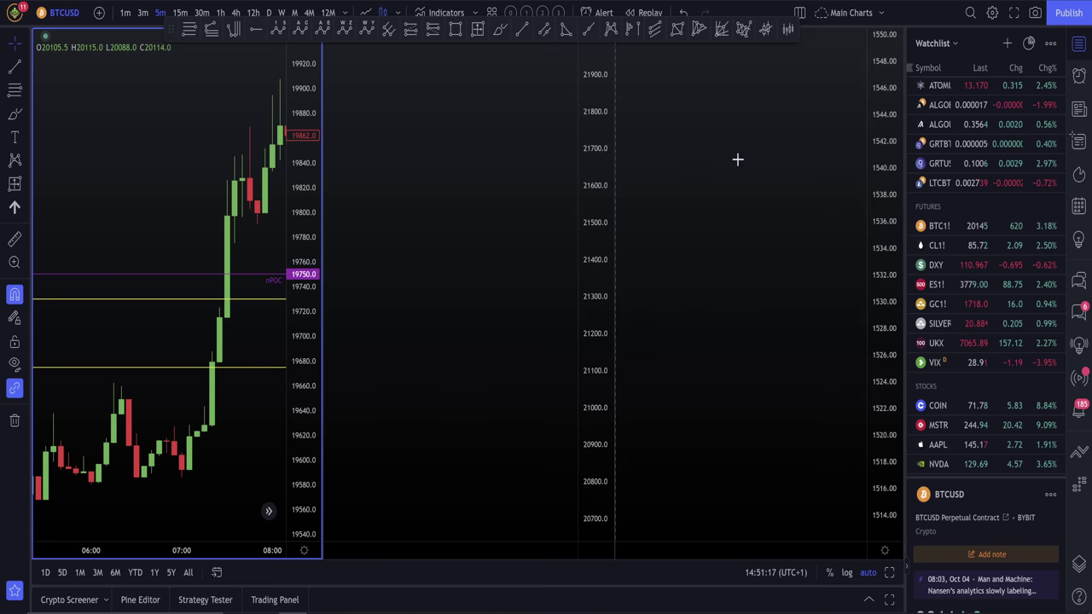
scroll(205, 178, down, 3)
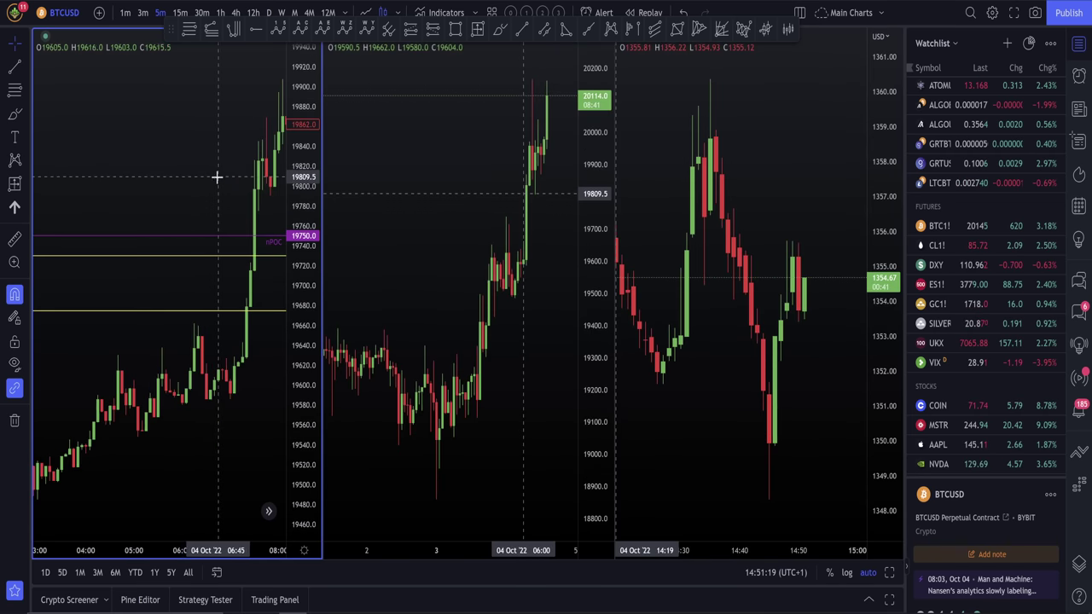
scroll(212, 189, down, 1)
click(446, 178)
scroll(960, 235, up, 3)
click(954, 190)
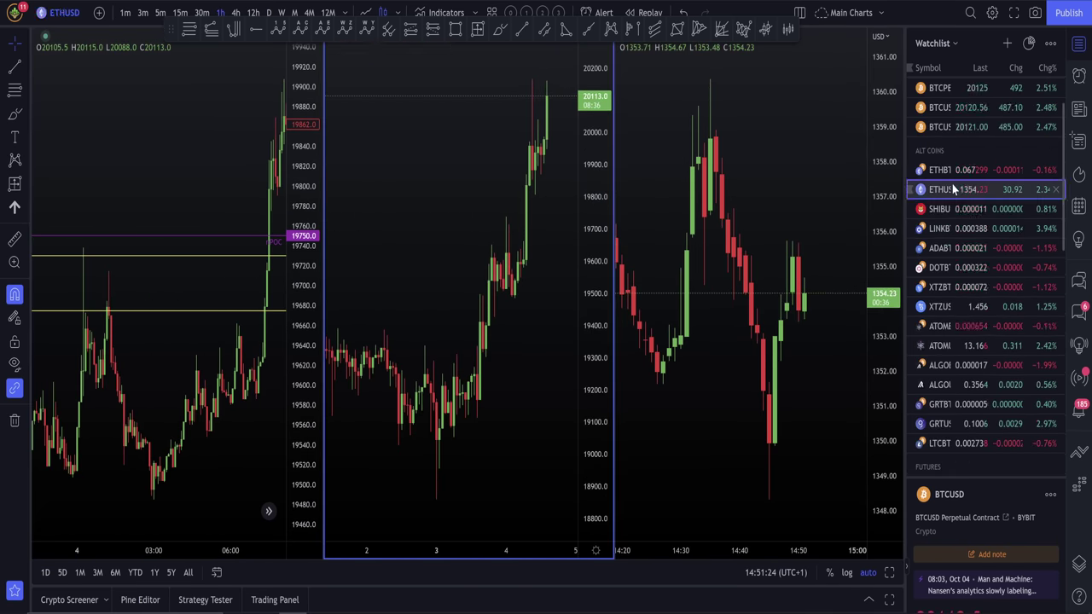
Step: Load ES1! futures in the right pane, then go back to a single-chart layout
click(832, 227)
scroll(972, 270, down, 5)
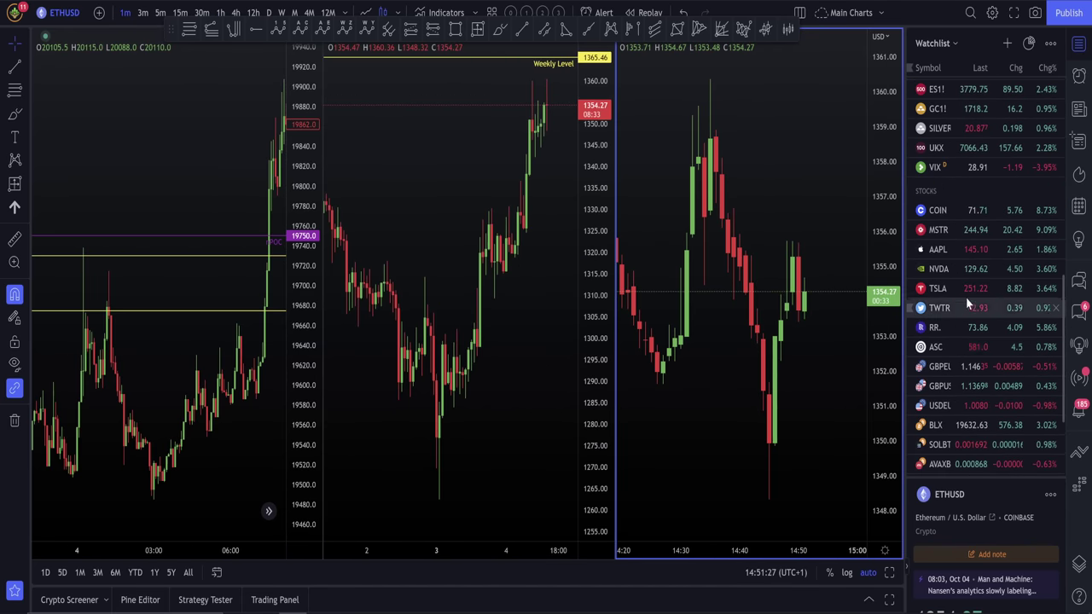
scroll(970, 283, up, 3)
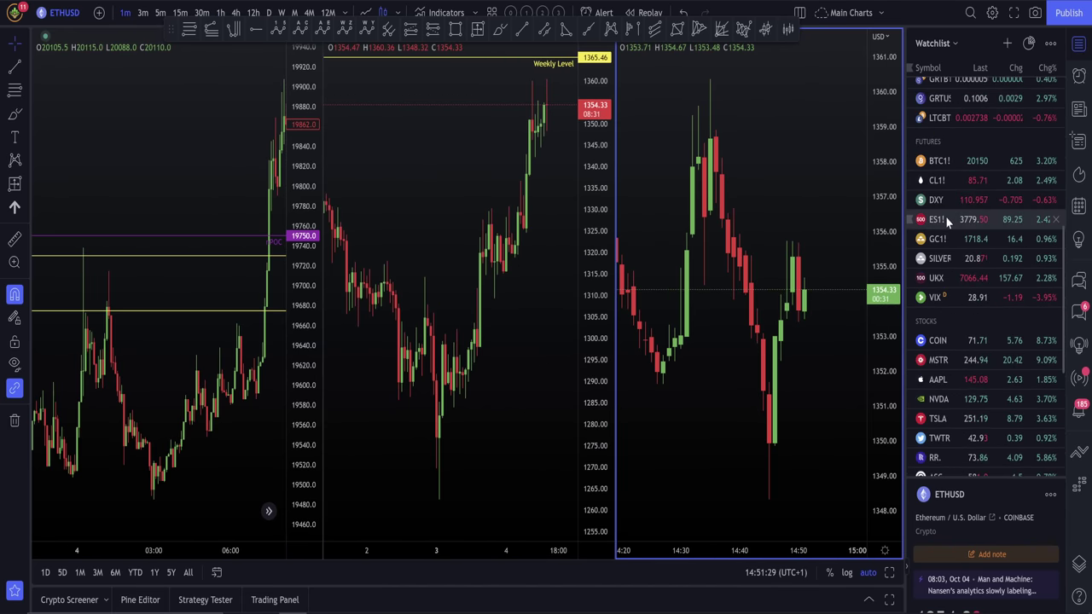
click(946, 218)
scroll(750, 351, down, 1)
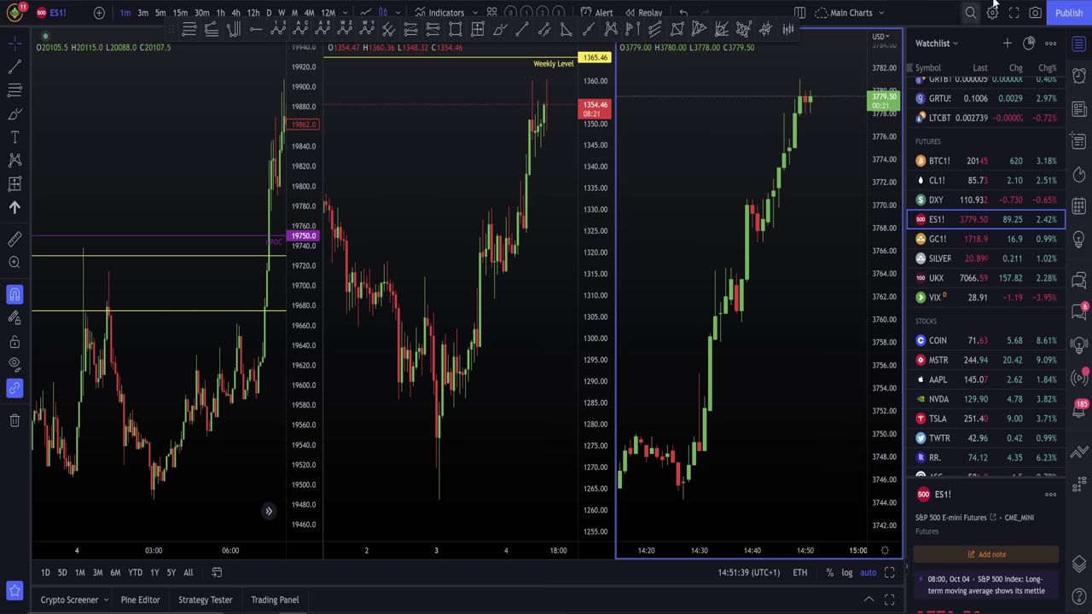
click(802, 13)
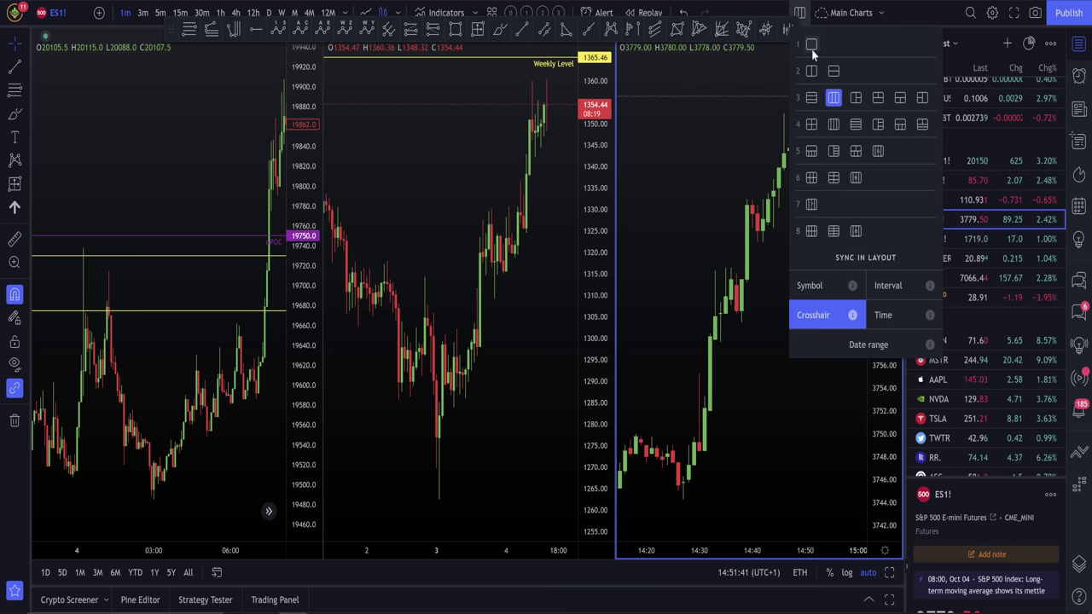
click(811, 45)
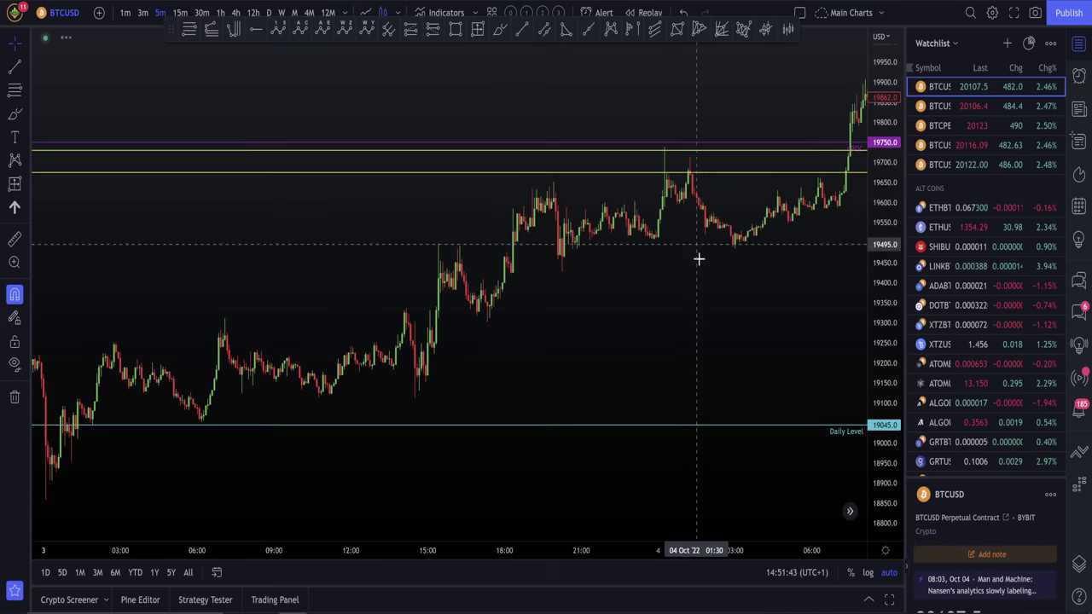
Step: Zoom and pan the BTCUSD 5-minute chart to show the yellow zone, nPOC line and latest candles
scroll(581, 247, up, 5)
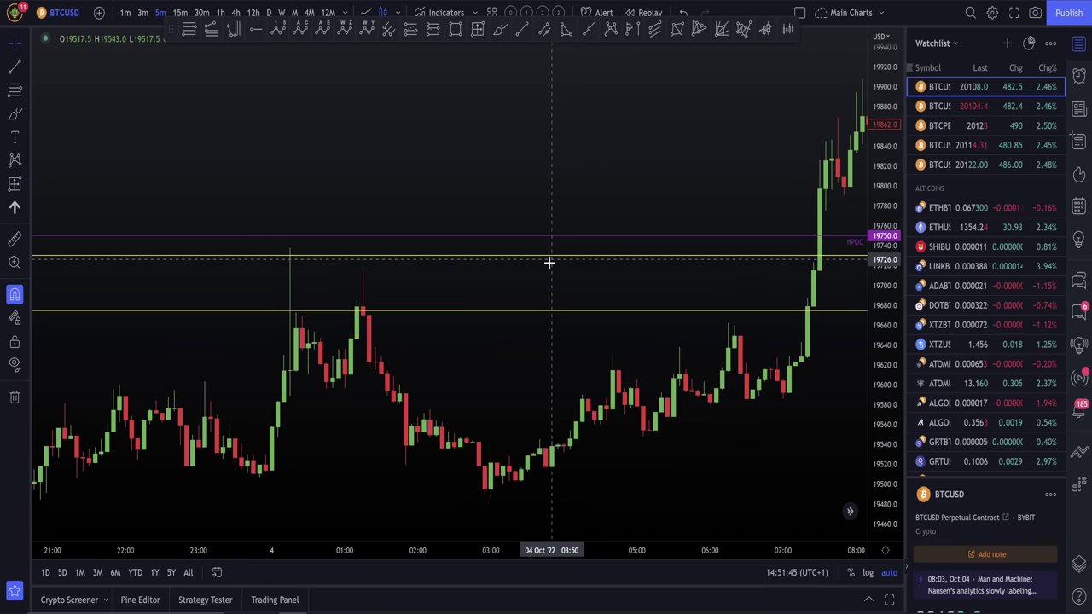
scroll(942, 388, down, 8)
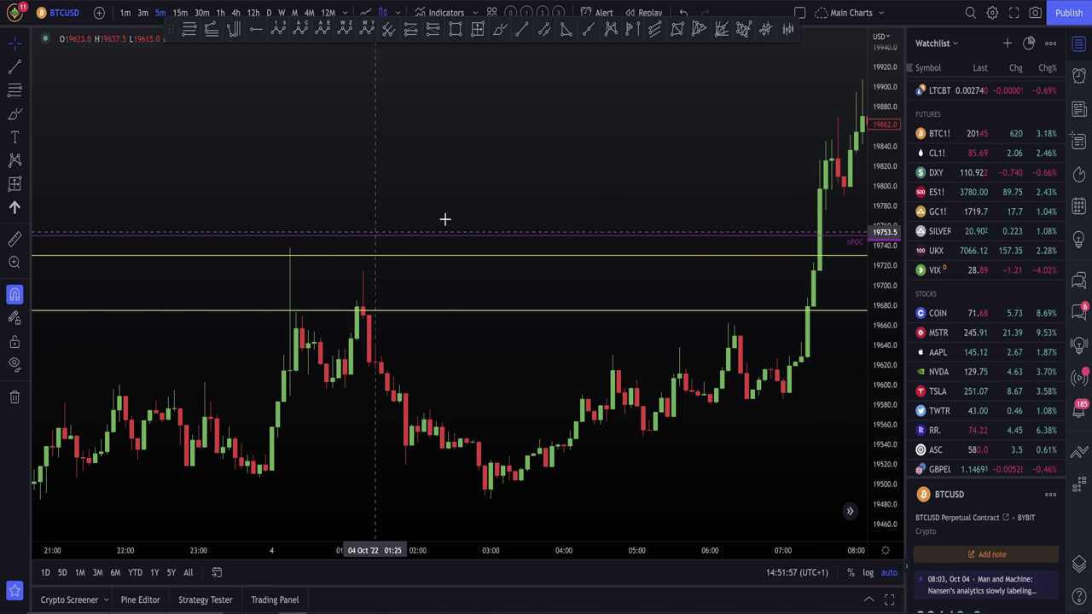
scroll(514, 220, up, 1)
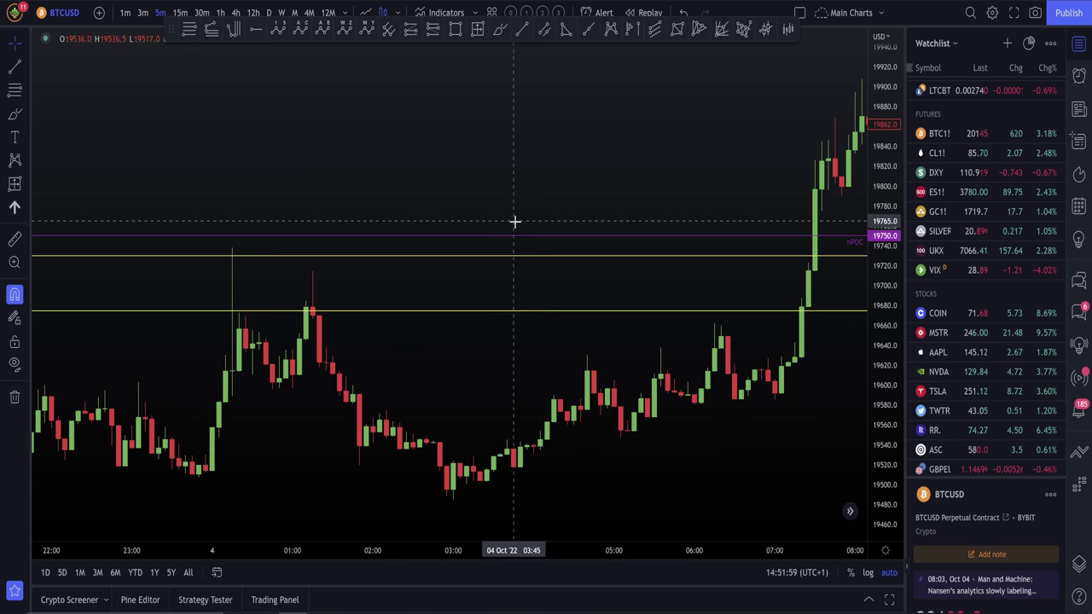
scroll(514, 221, down, 1)
scroll(511, 222, down, 2)
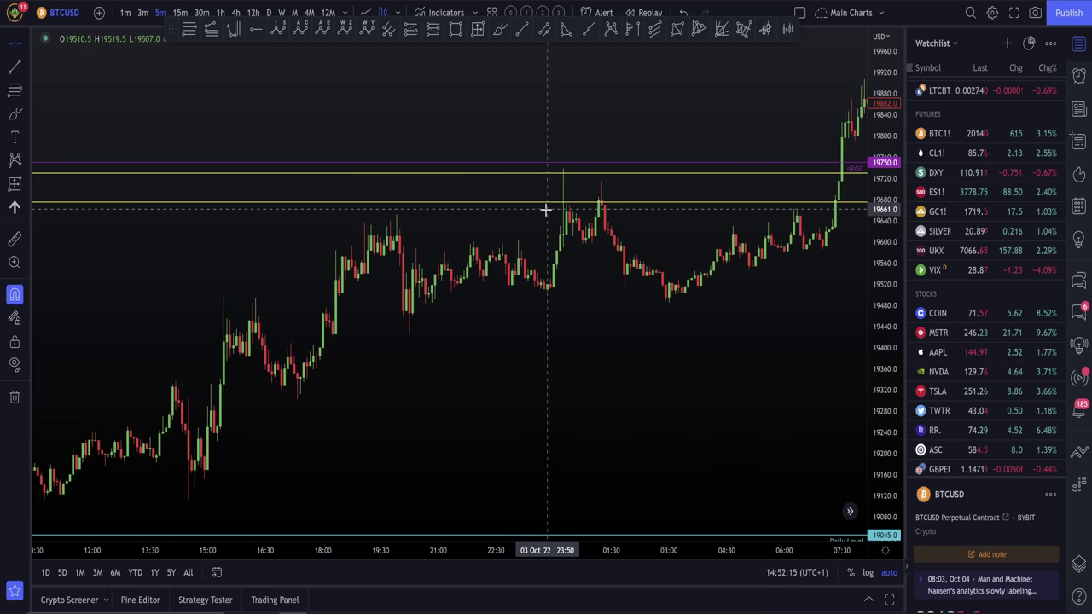
drag(819, 419, 371, 393)
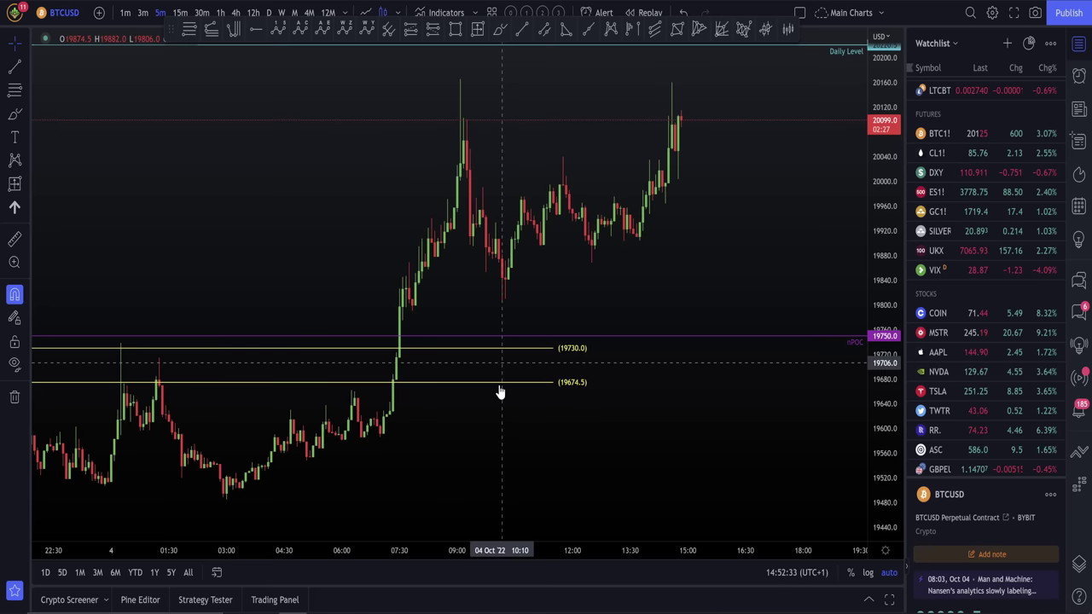
Step: Pan the chart so the 20220.5 Daily Level sits above the recent highs, with price centered beneath it
drag(461, 243, 612, 253)
scroll(613, 253, up, 1)
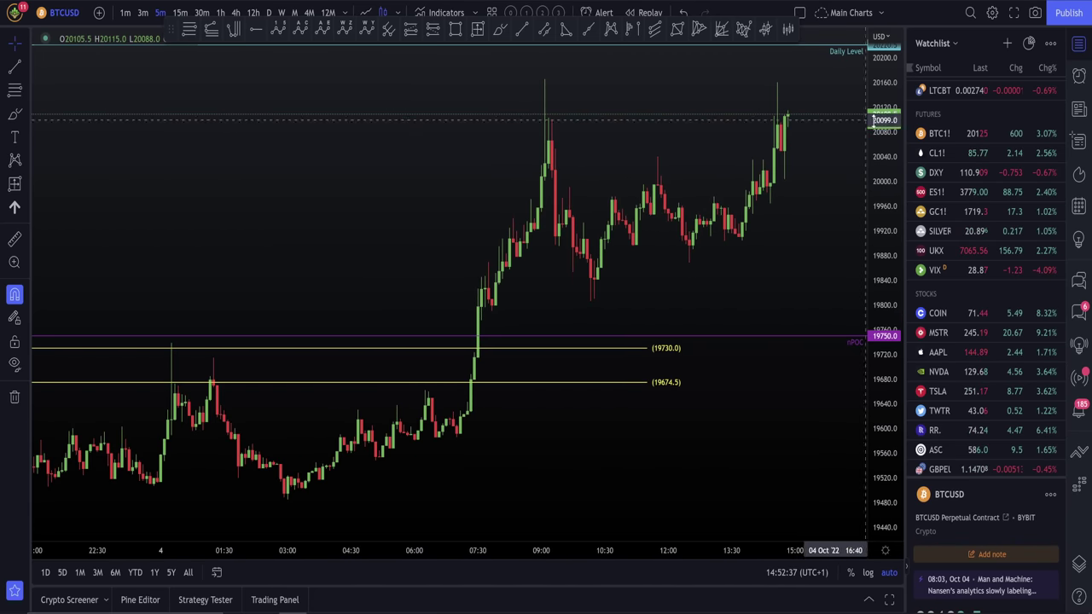
drag(870, 163, 833, 228)
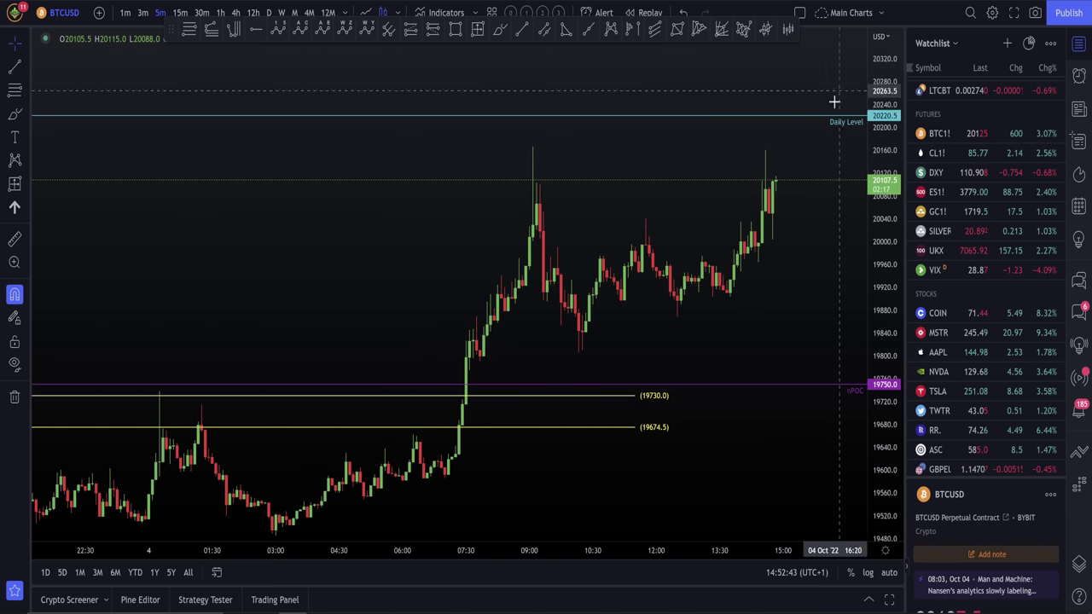
drag(800, 202, 737, 202)
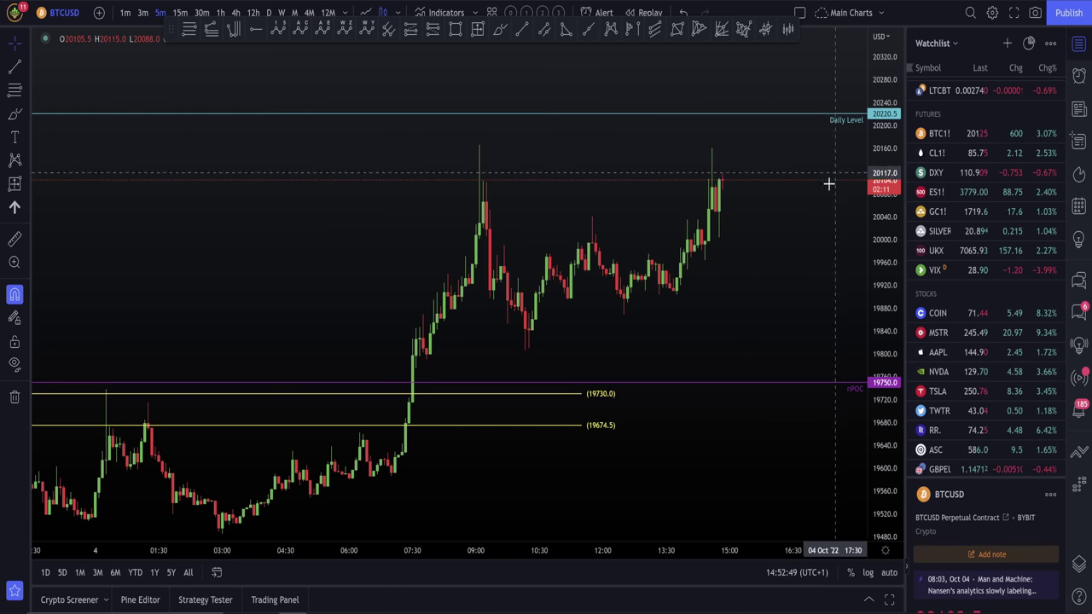
drag(828, 183, 756, 305)
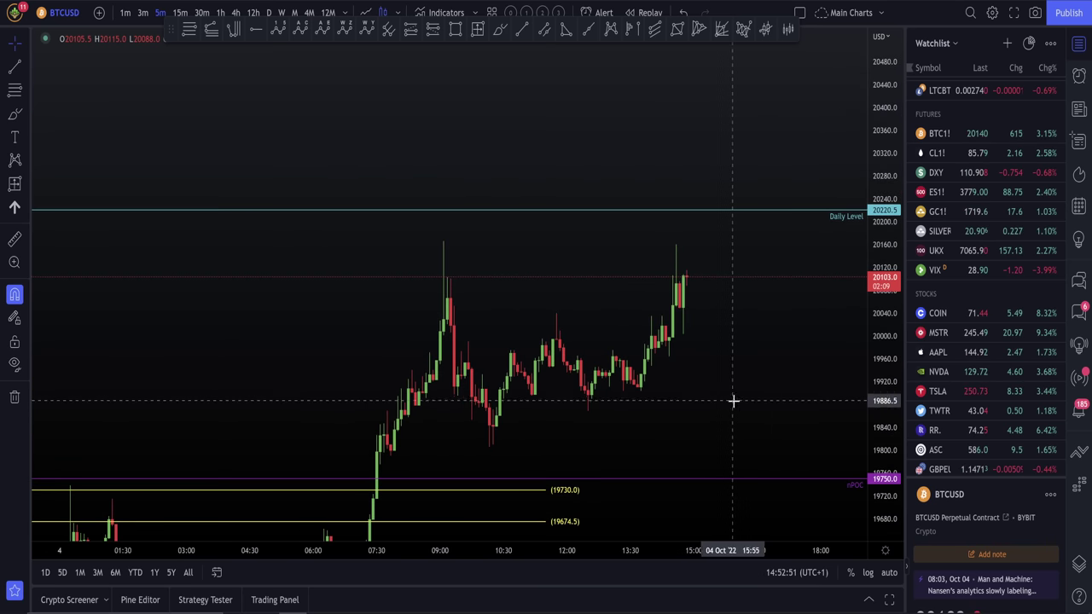
drag(731, 400, 831, 214)
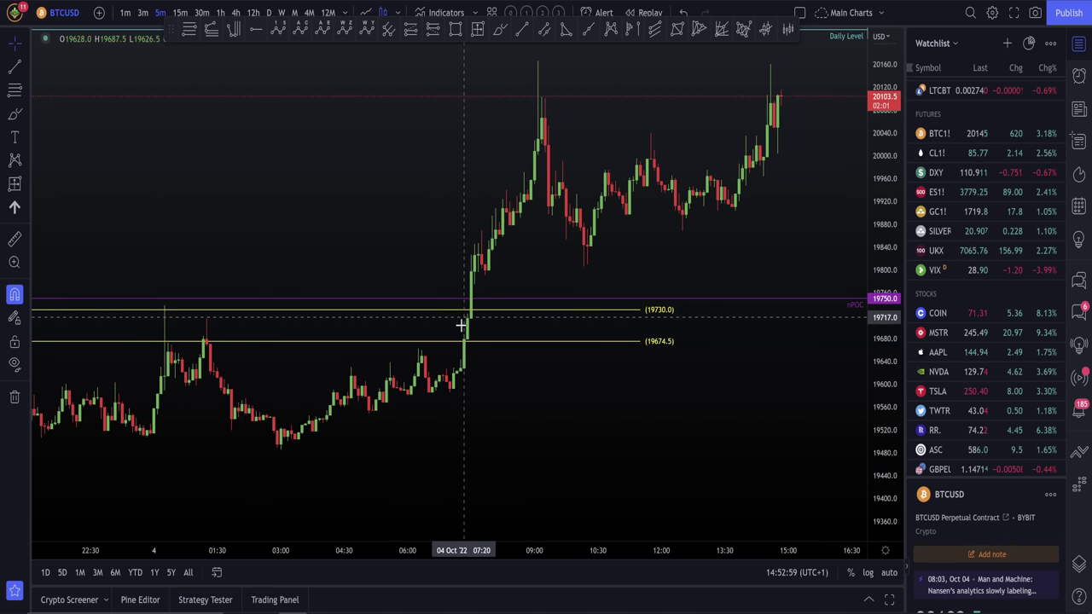
drag(495, 223, 475, 285)
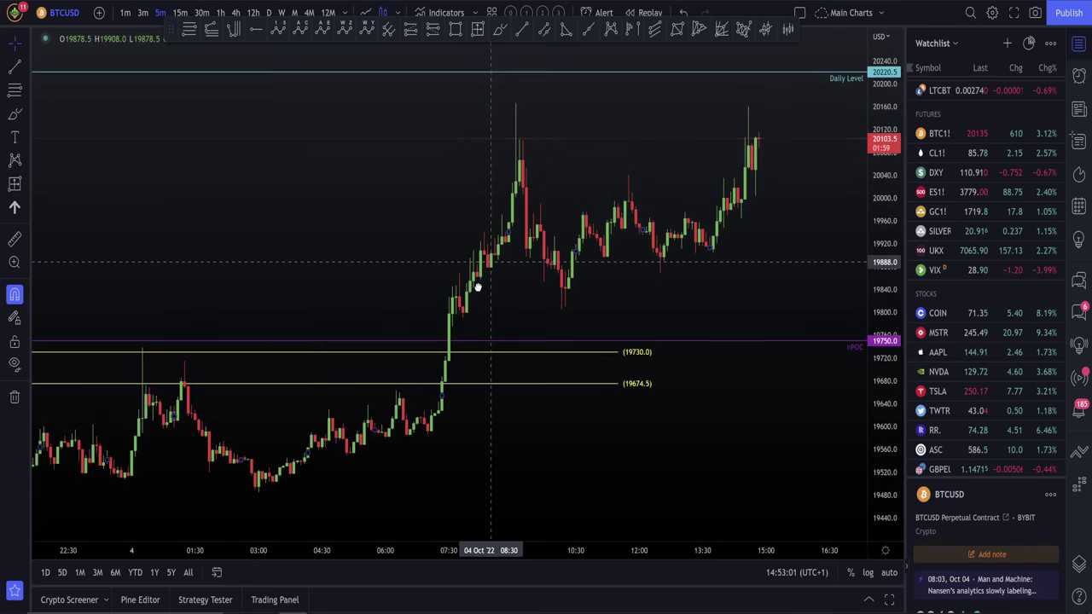
drag(770, 218, 776, 282)
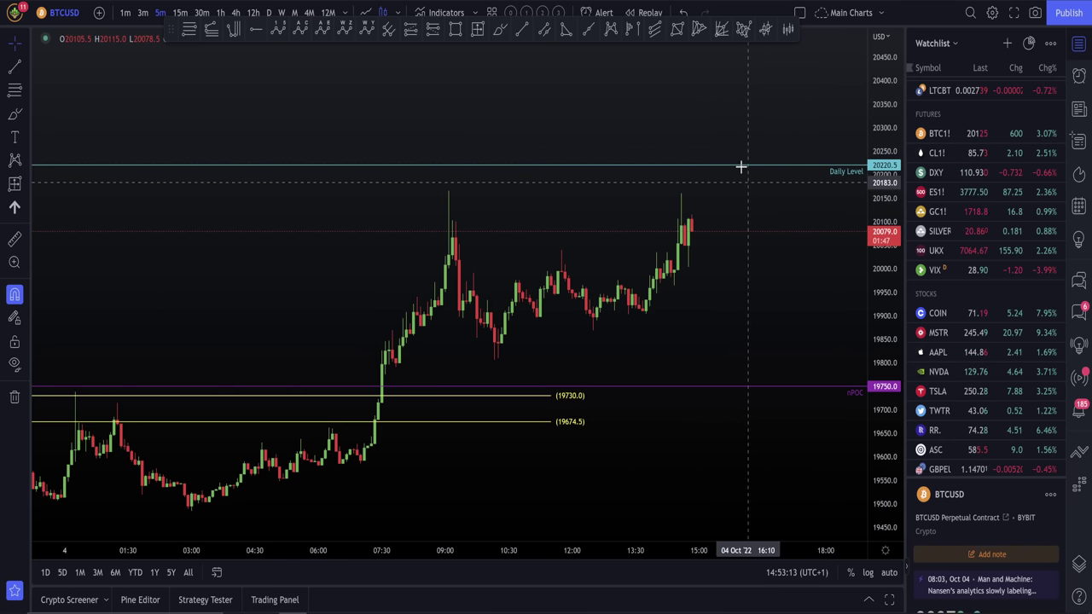
scroll(716, 211, right, 2)
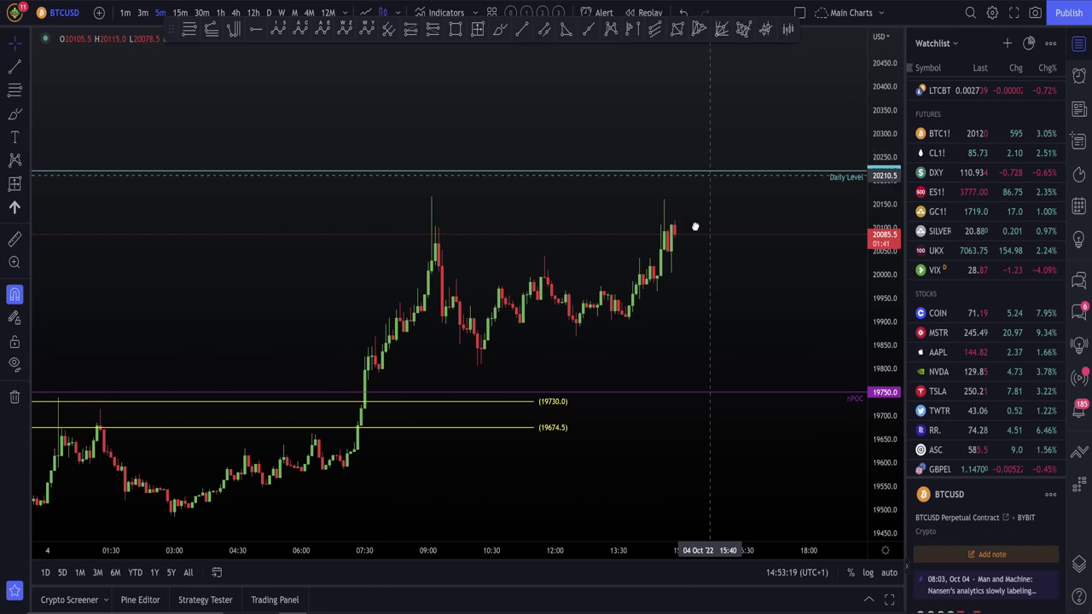
scroll(694, 227, up, 3)
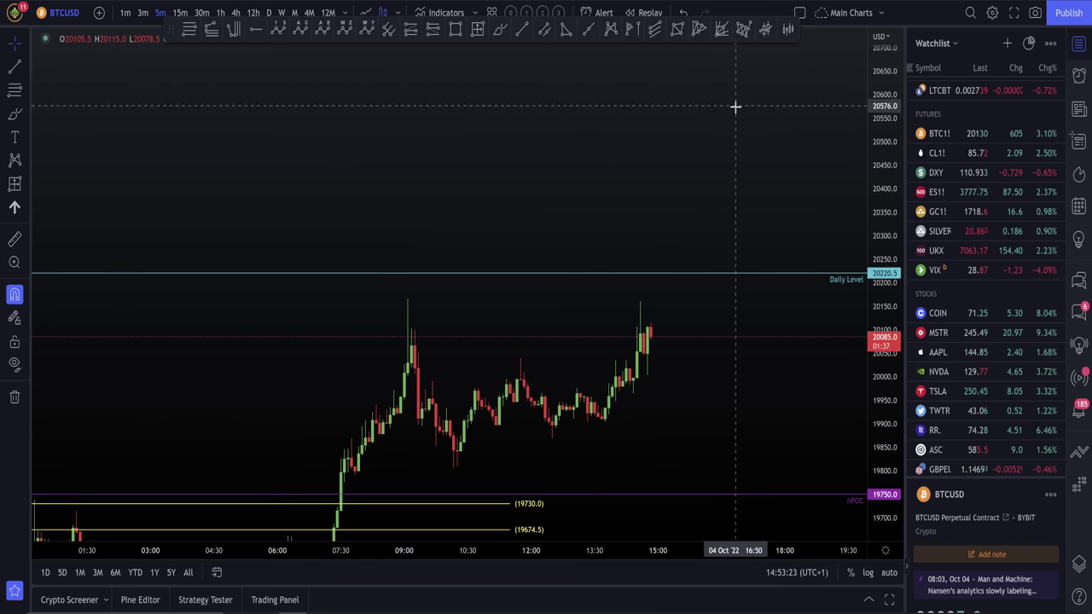
Step: Reset the price scale and check the chart's list of drawings
key(alt+r)
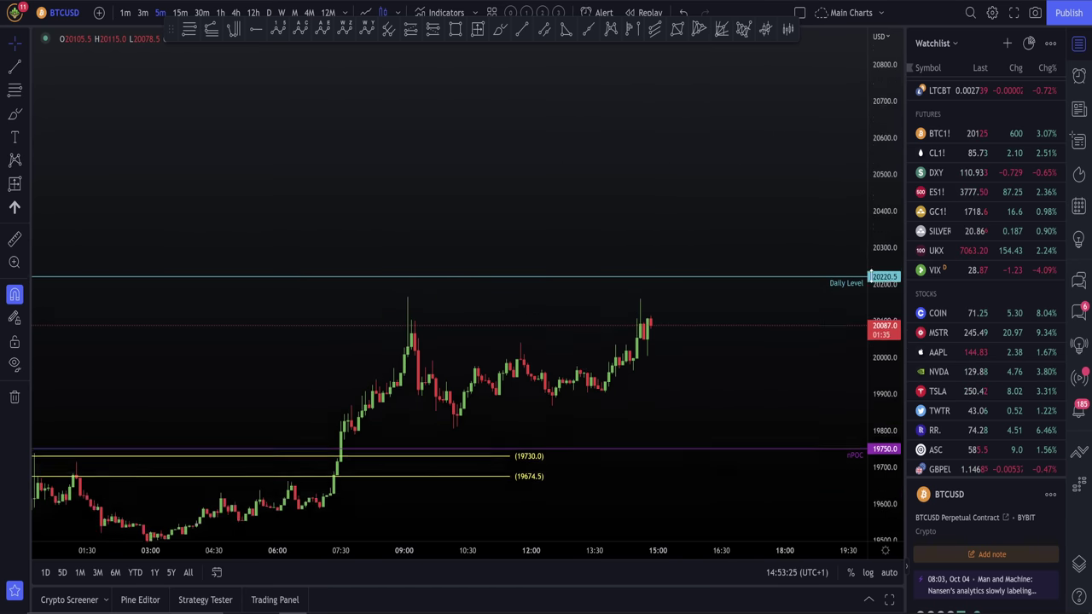
click(1079, 564)
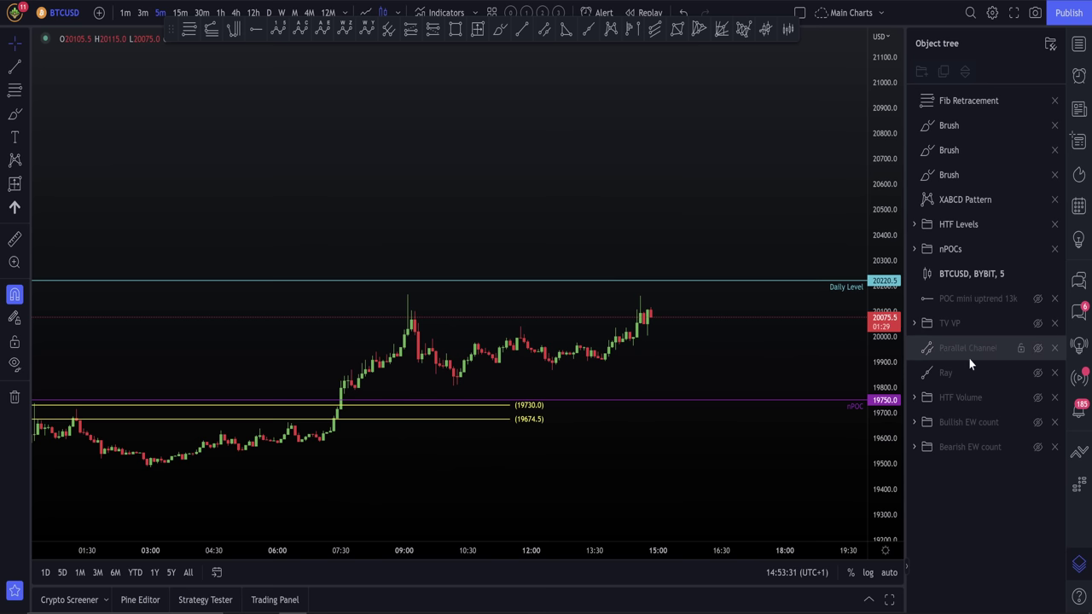
click(1080, 44)
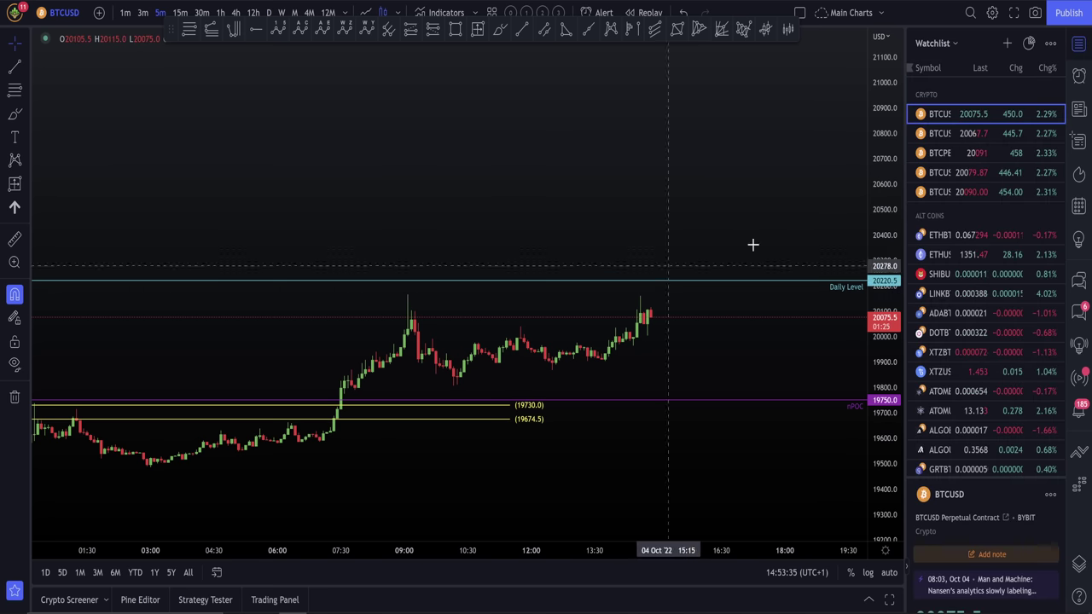
Step: Switch BTCUSD to 1-hour candles and pan to reveal the weekly level
click(220, 14)
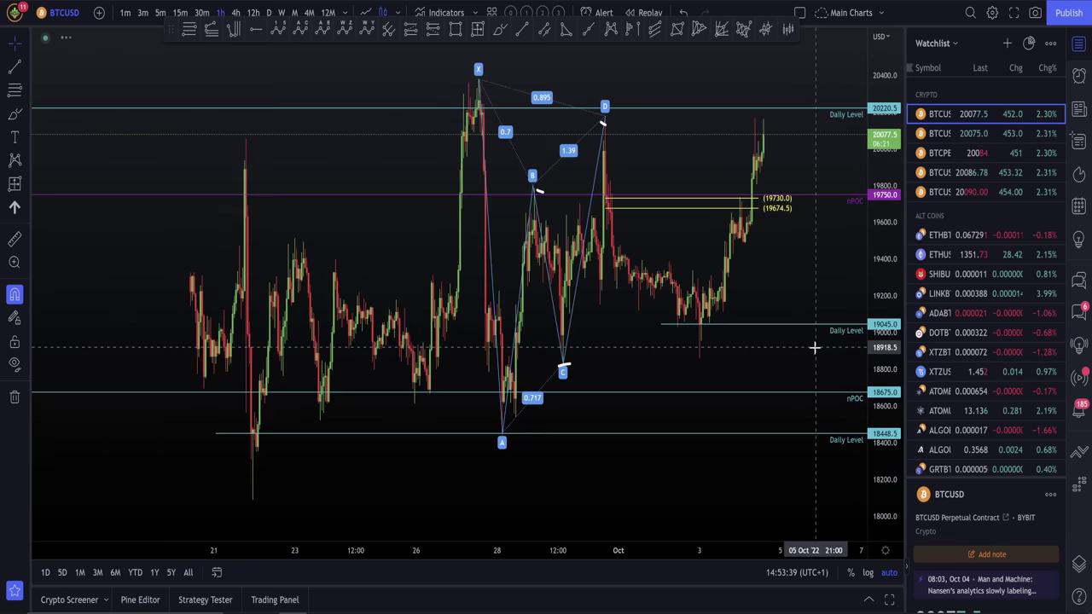
scroll(819, 342, down, 2)
drag(791, 405, 783, 424)
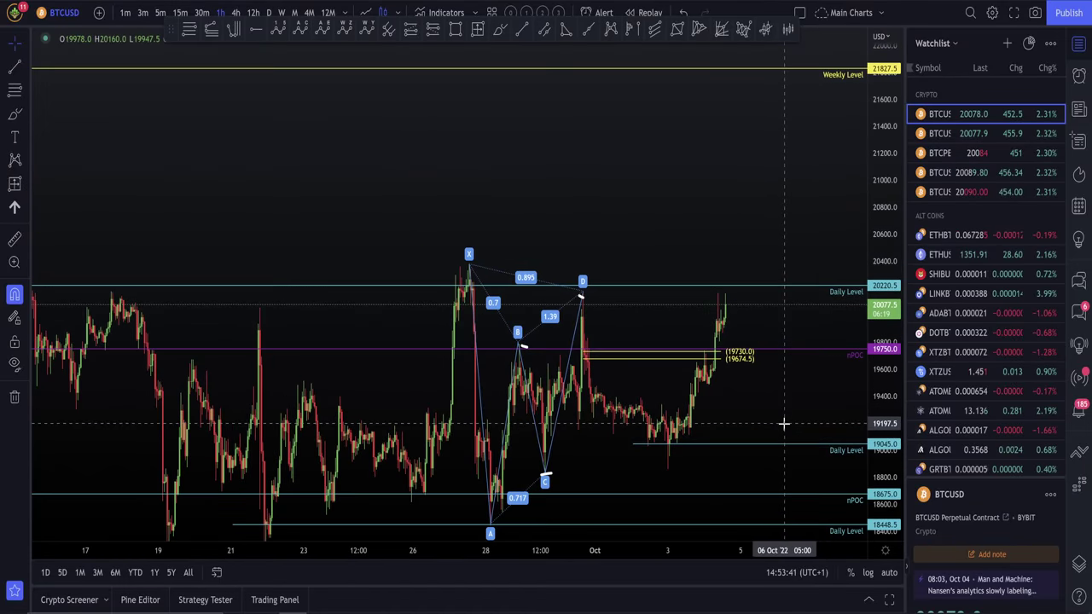
scroll(778, 419, up, 3)
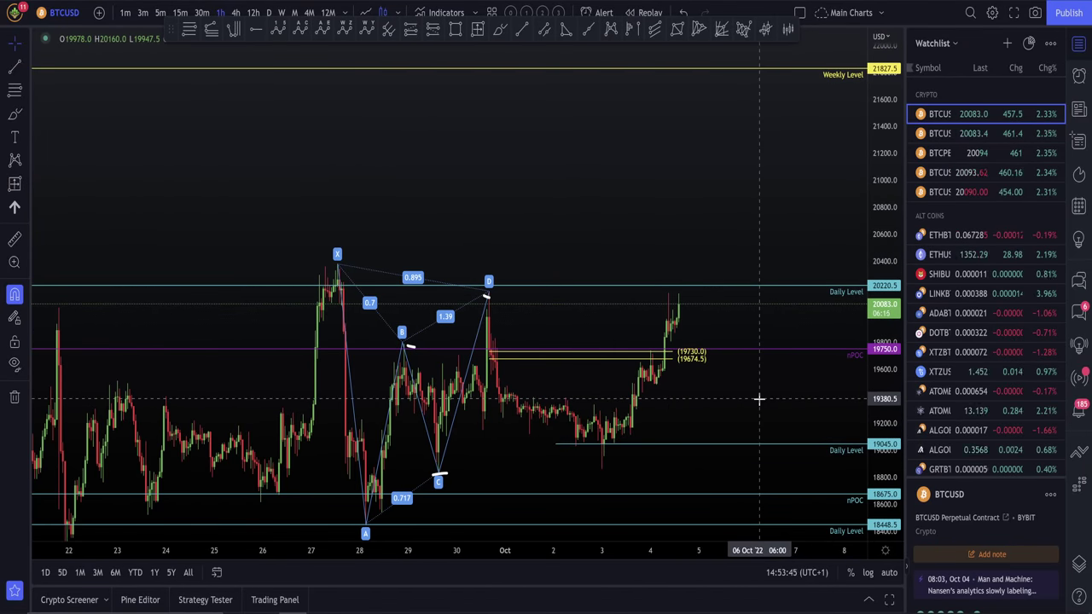
scroll(979, 250, down, 5)
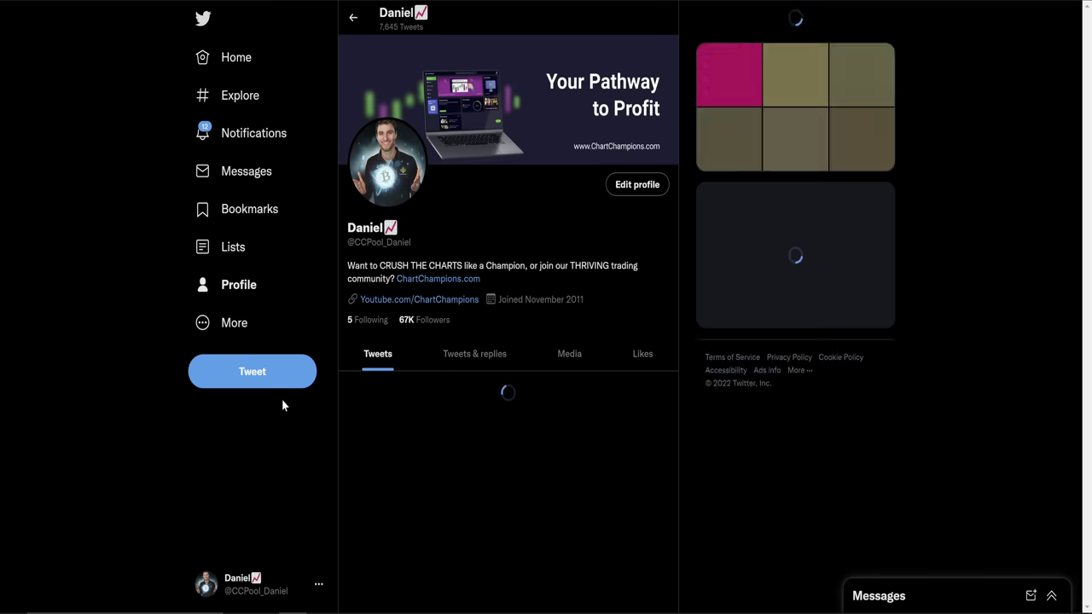
Step: Open the GIF reply from the profile's Tweets & replies and scroll through its replies
click(478, 355)
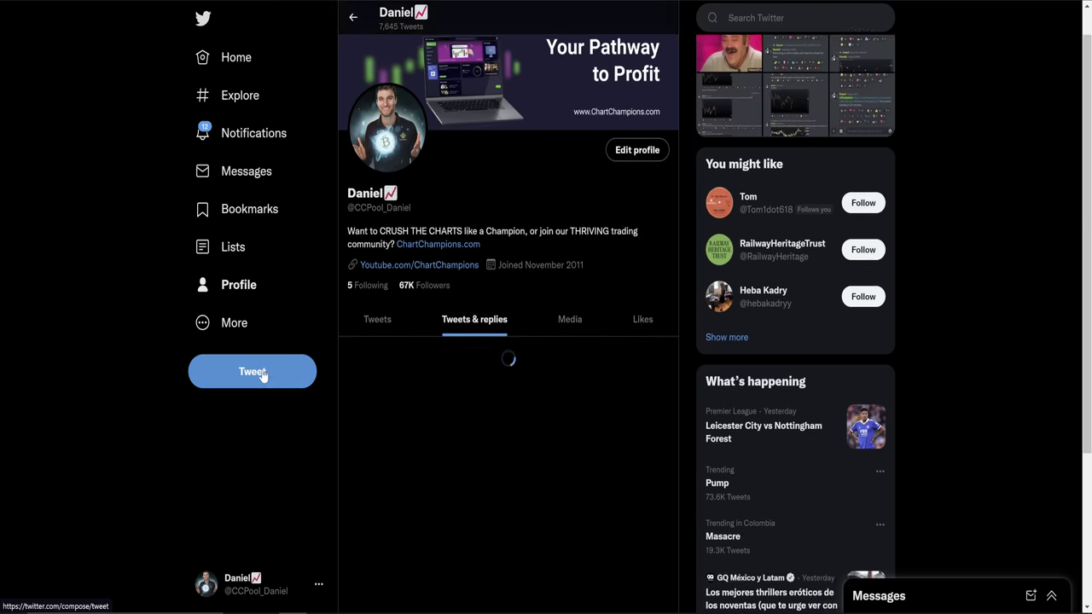
scroll(358, 438, down, 2)
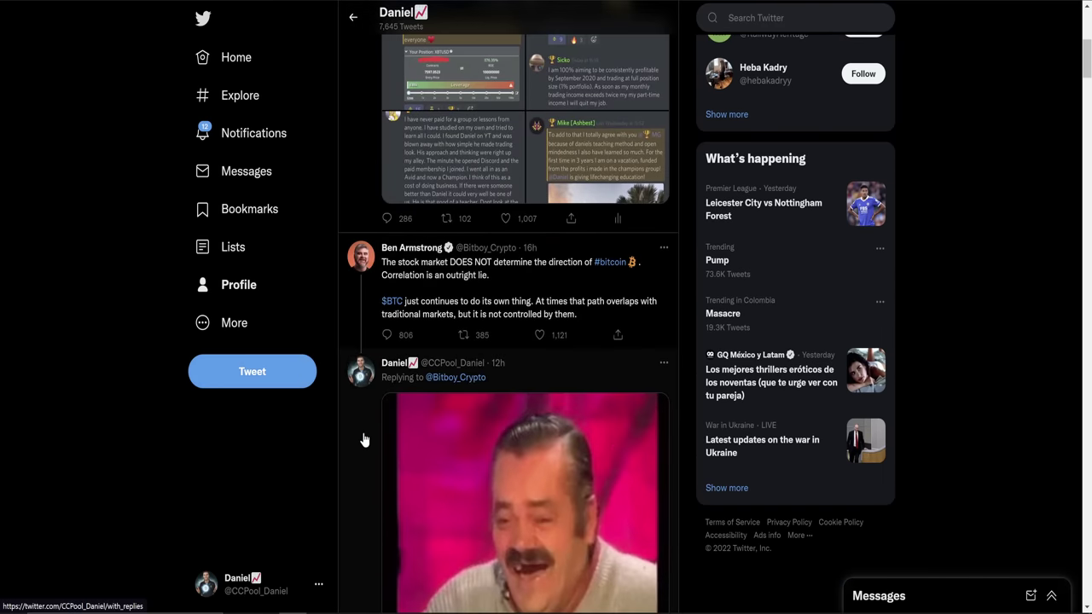
click(363, 441)
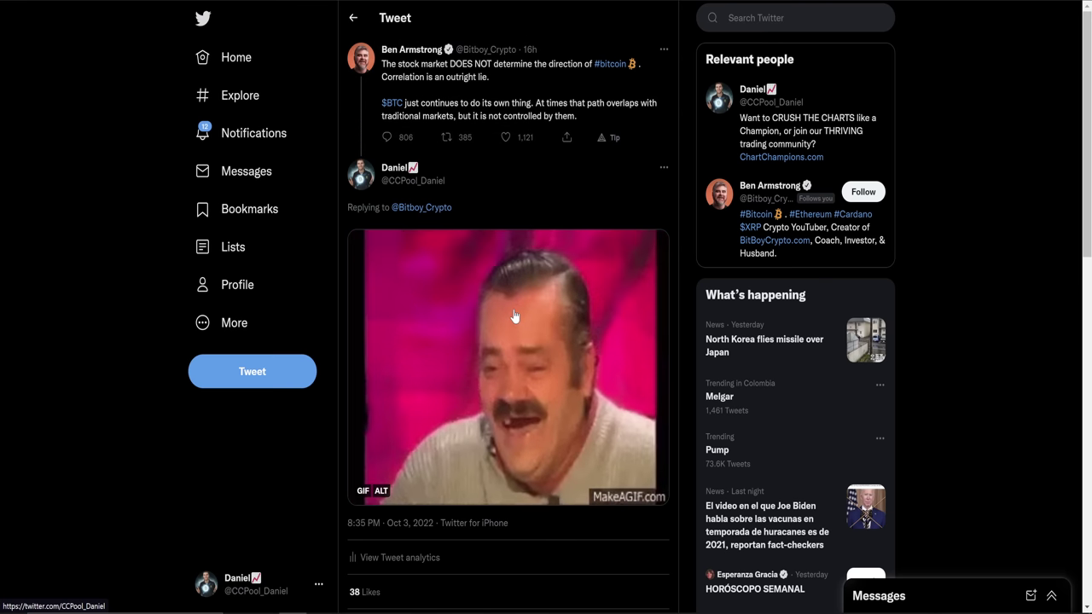
scroll(513, 316, down, 1)
scroll(514, 316, down, 3)
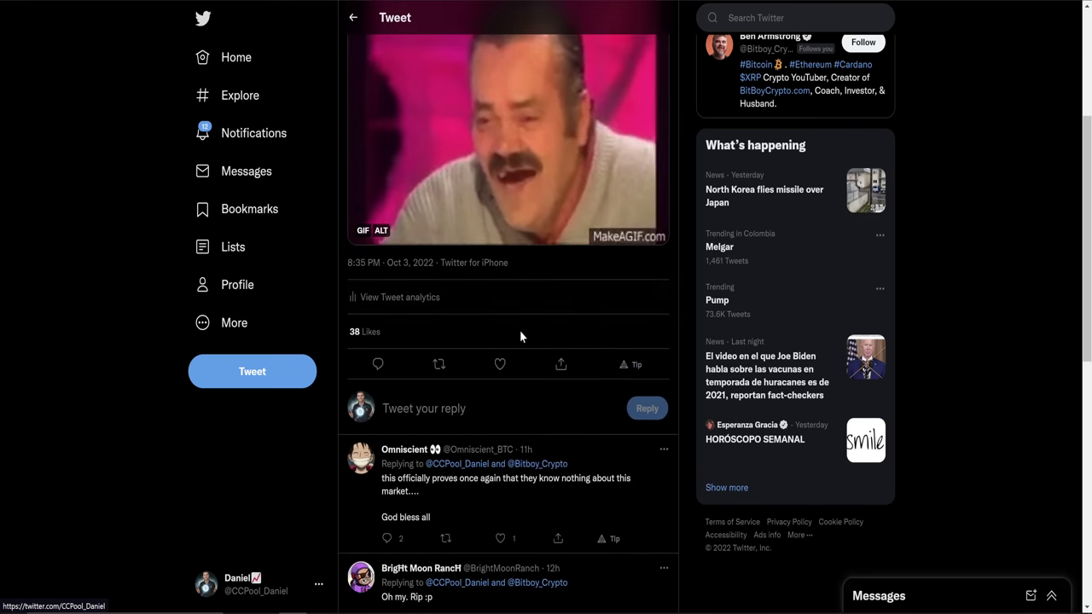
scroll(520, 334, down, 2)
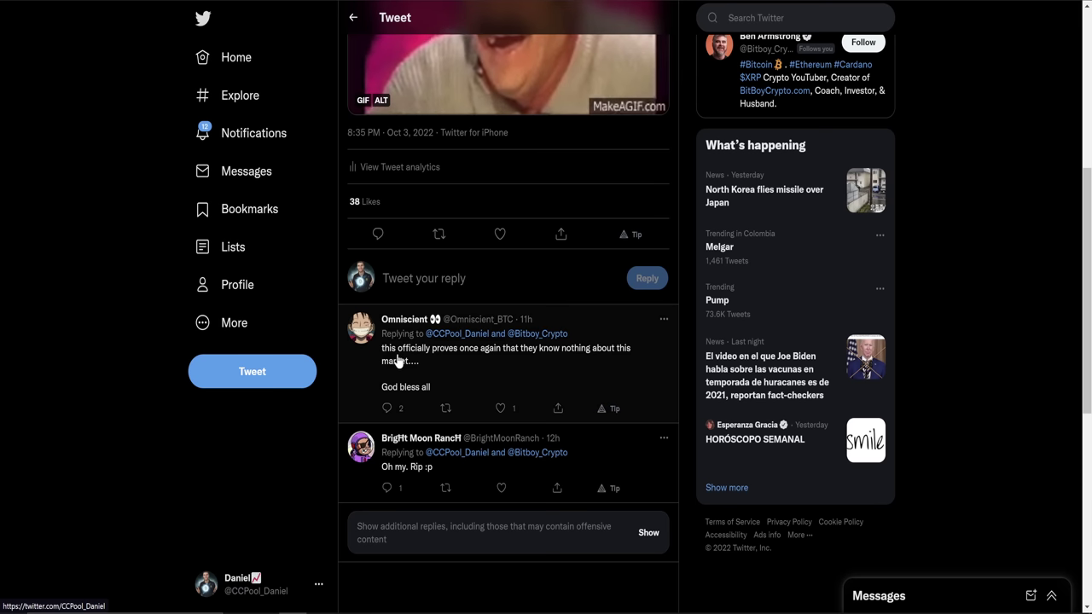
scroll(475, 366, up, 5)
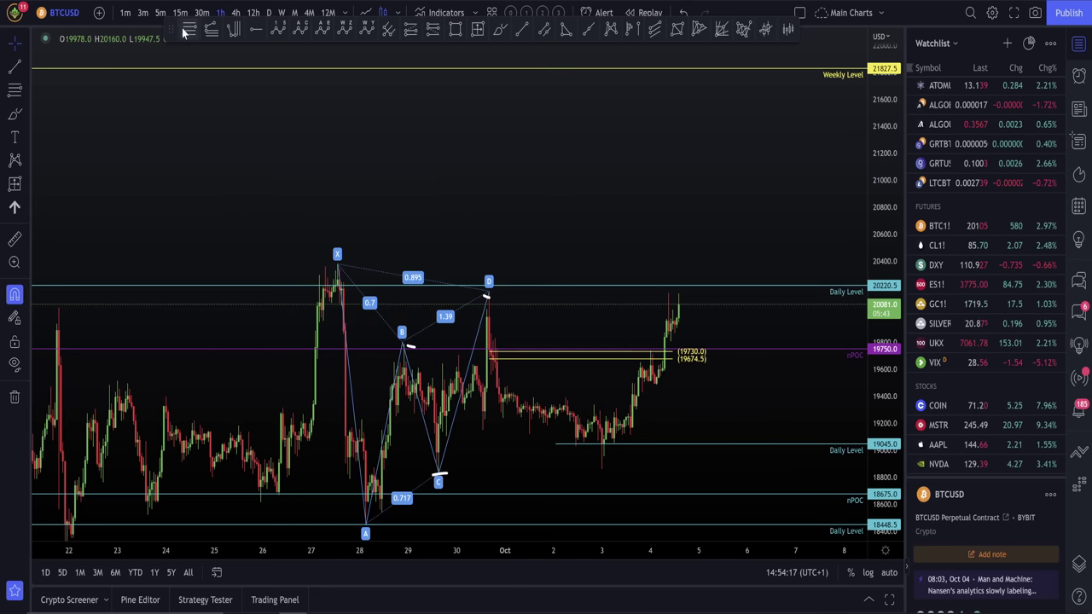
Step: Show BTCUSD on 5-minute auto-scaled candles, framed around the yellow 19730.0–19674.5 zone and nPOC
click(159, 12)
click(889, 572)
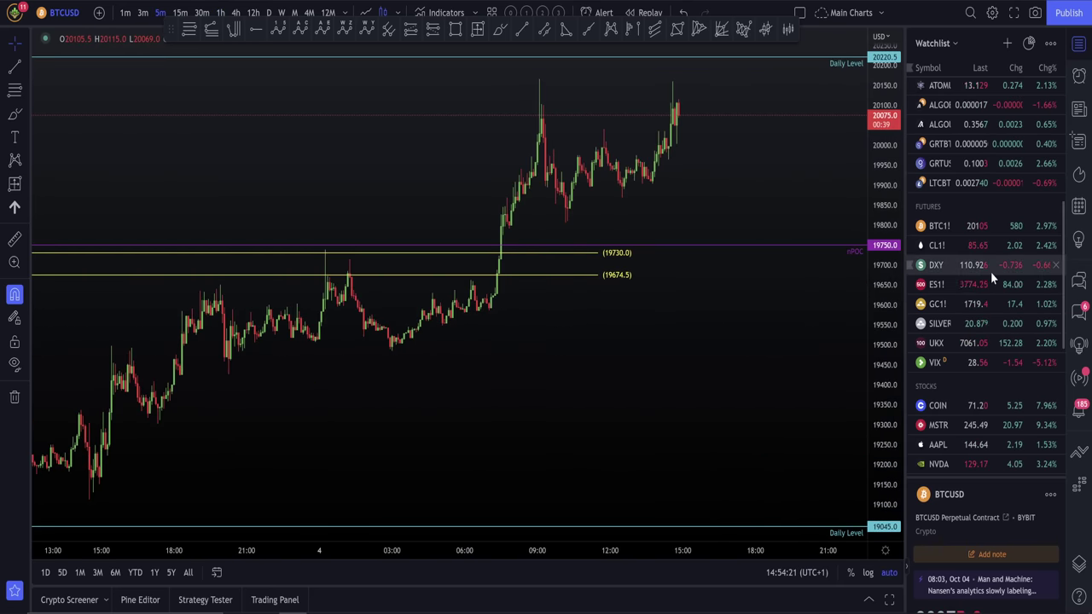
scroll(985, 282, down, 3)
scroll(981, 282, up, 2)
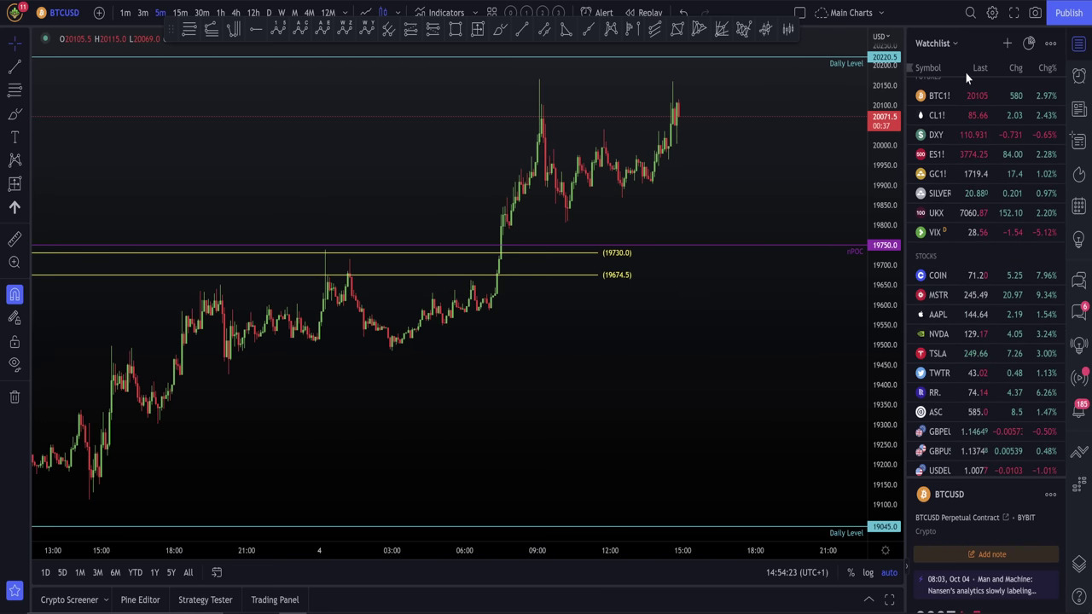
scroll(989, 272, down, 5)
scroll(989, 271, down, 4)
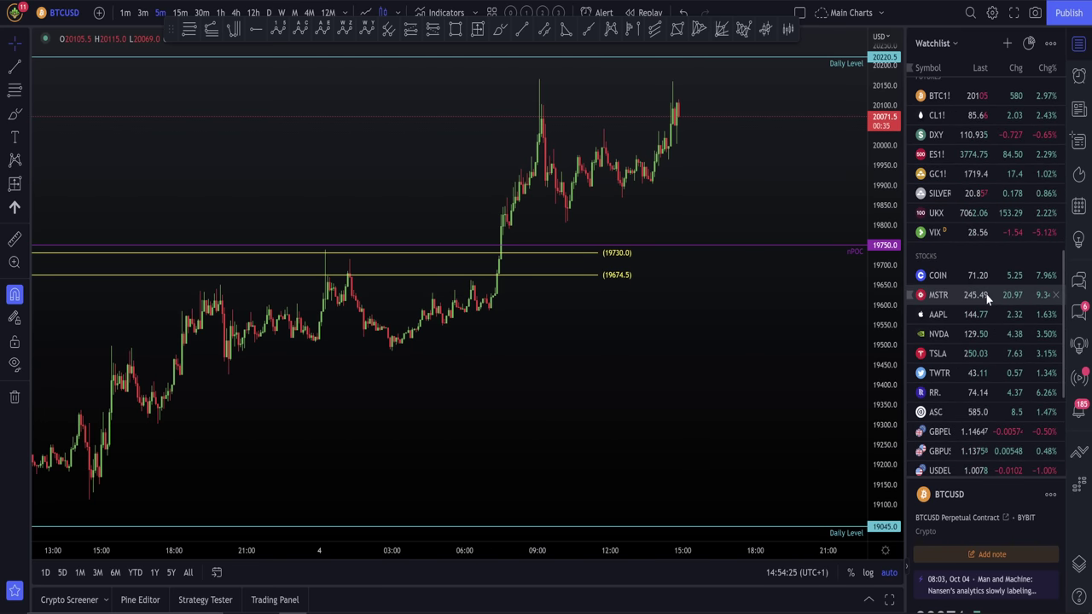
scroll(962, 324, up, 1)
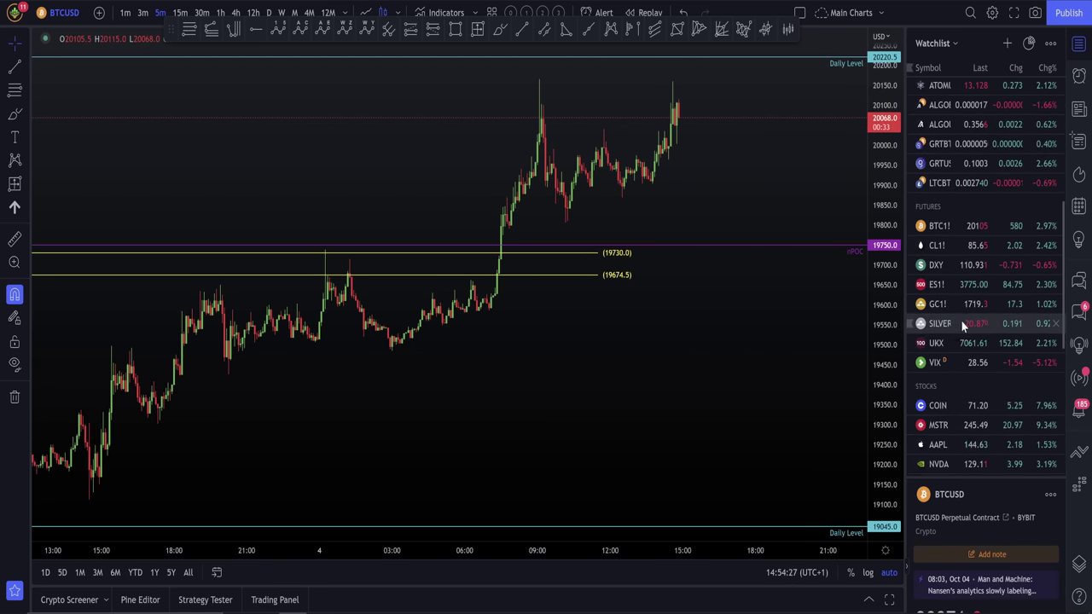
scroll(727, 315, up, 2)
scroll(763, 275, up, 2)
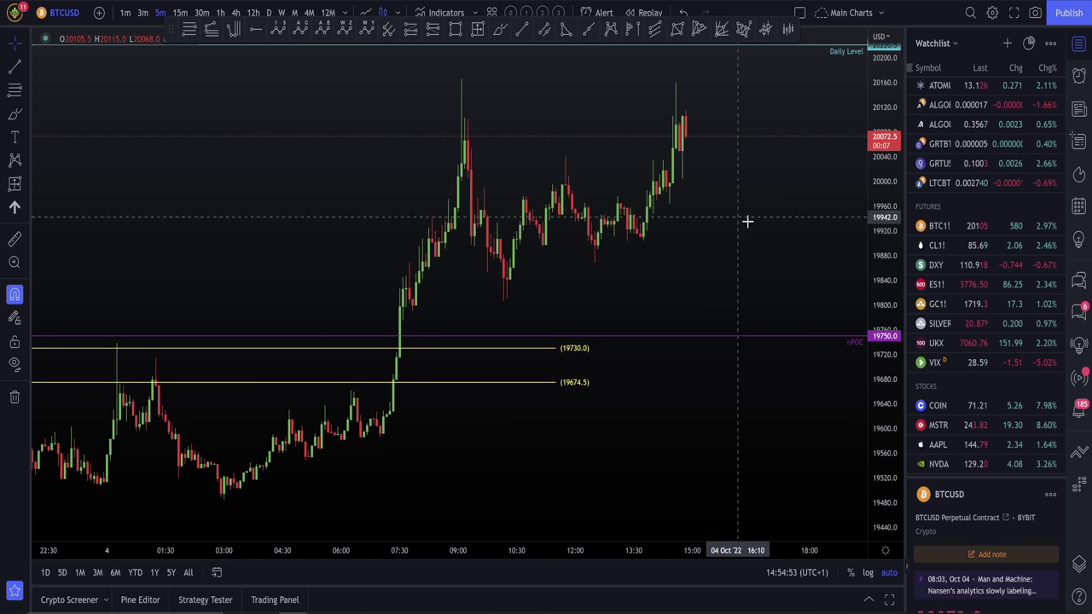
scroll(745, 233, up, 1)
drag(731, 253, 774, 239)
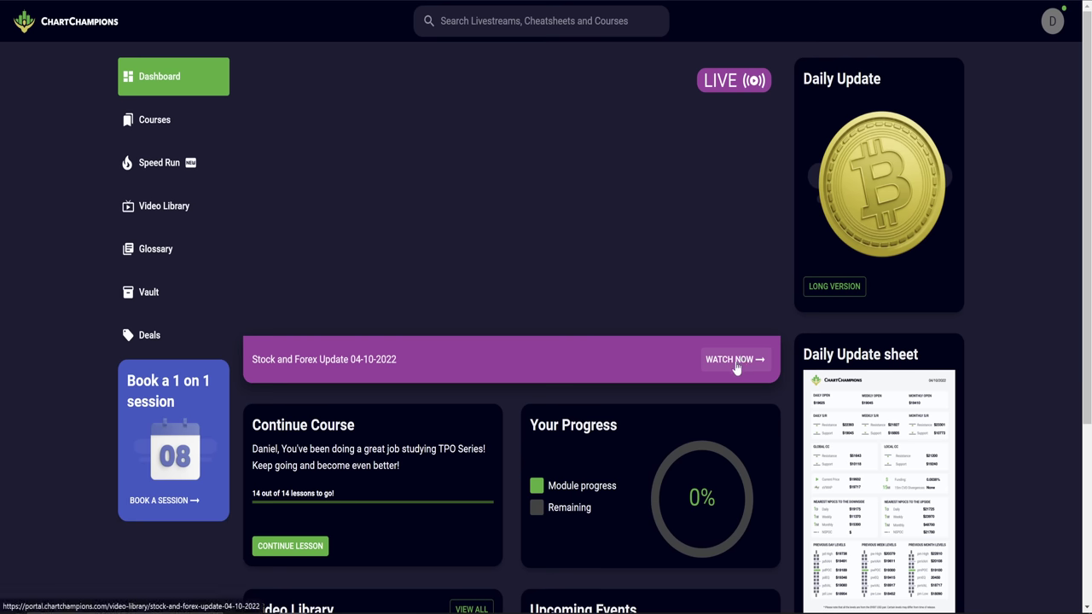
Step: Play the Stock and Forex Update 04-10-2022 livestream, toggling fullscreen on and off twice
click(735, 362)
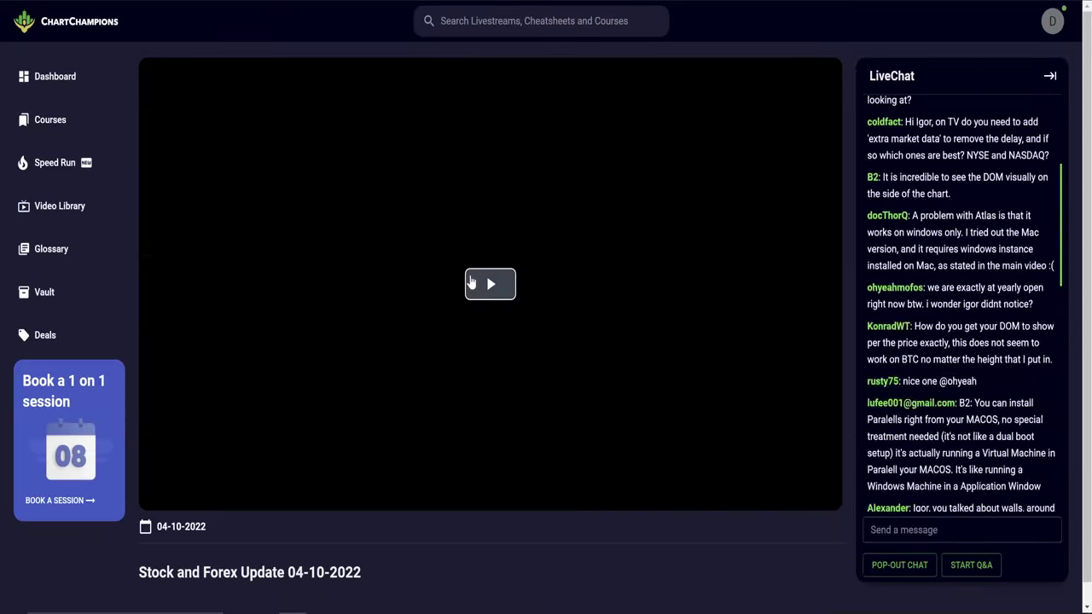
click(468, 292)
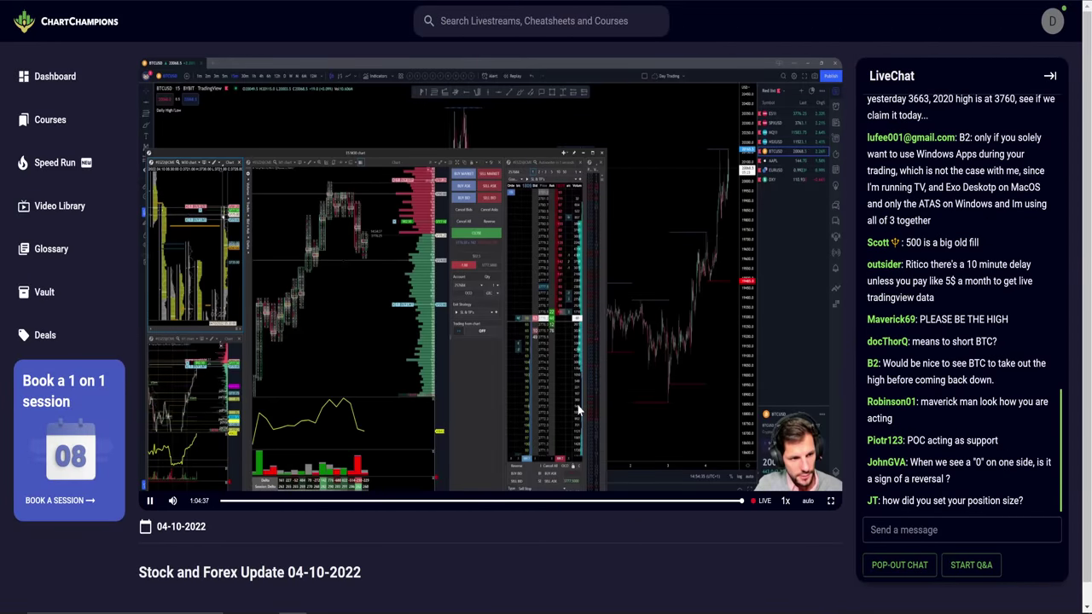
click(828, 502)
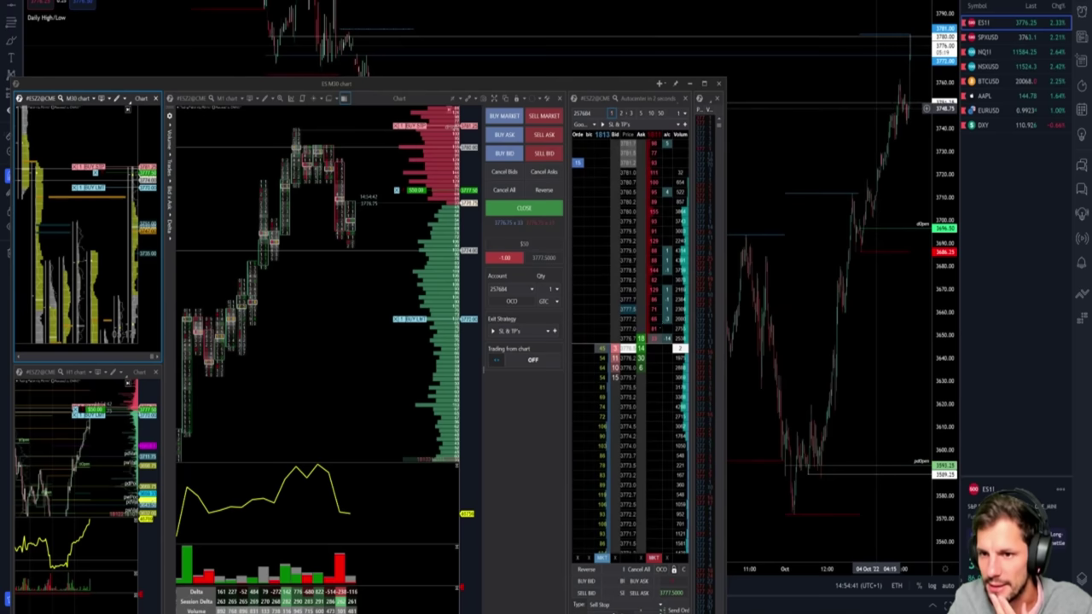
key(Escape)
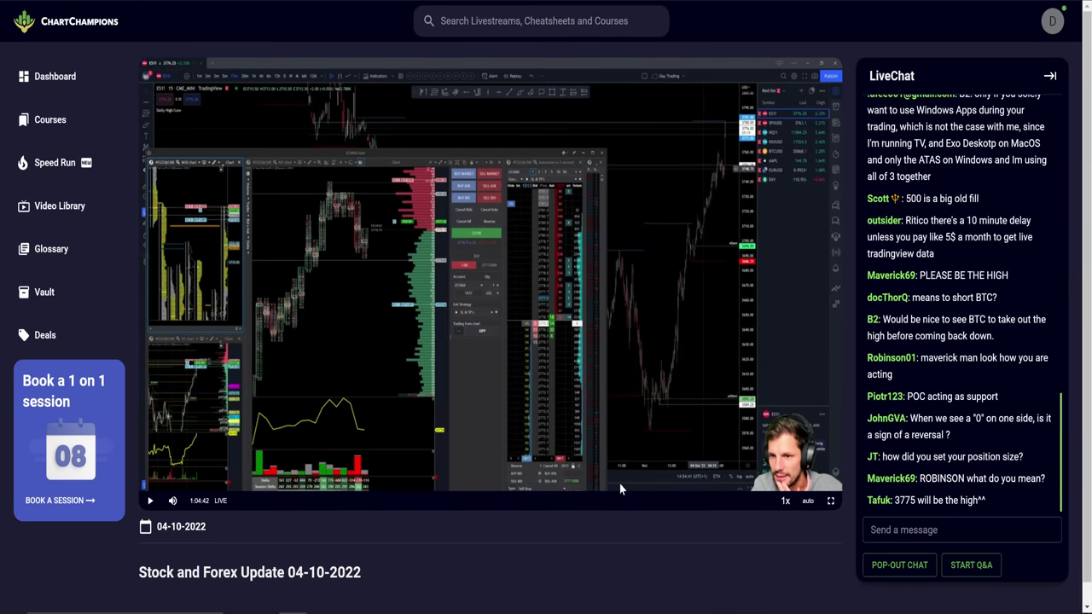
click(831, 503)
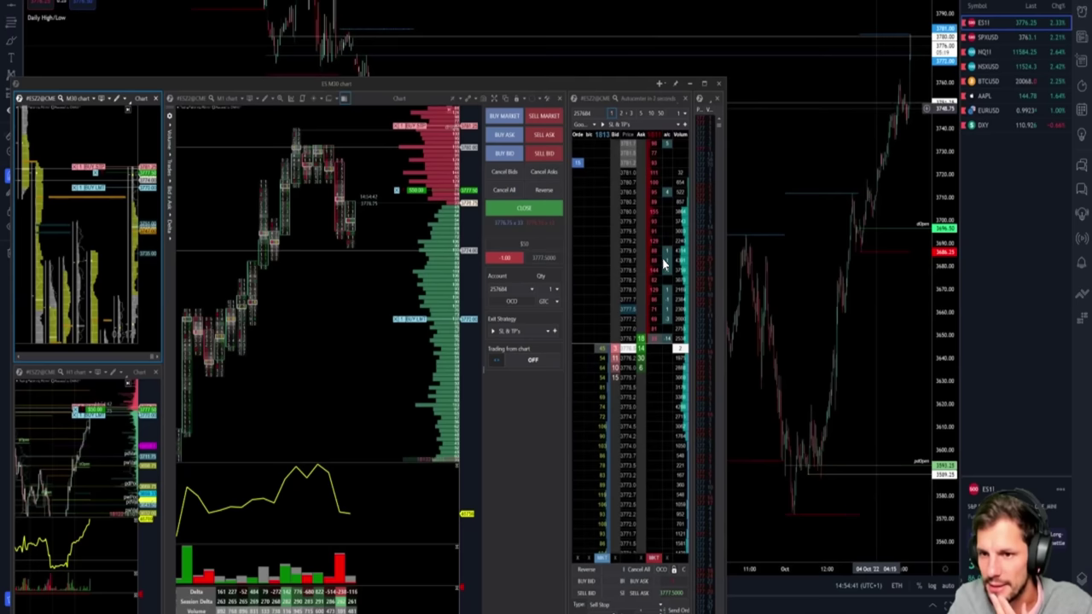
key(Escape)
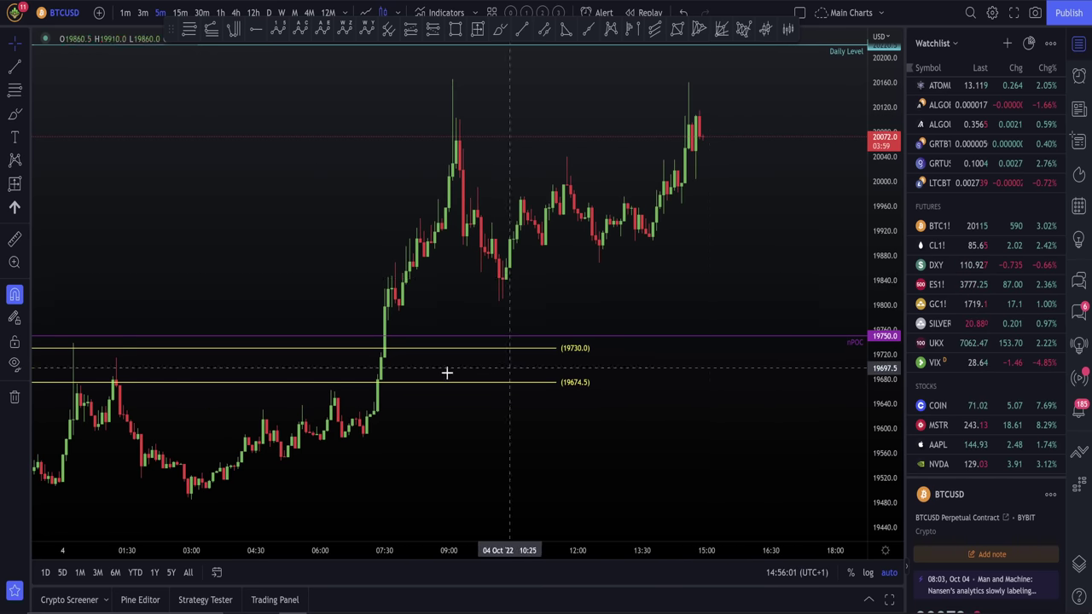
scroll(465, 365, down, 2)
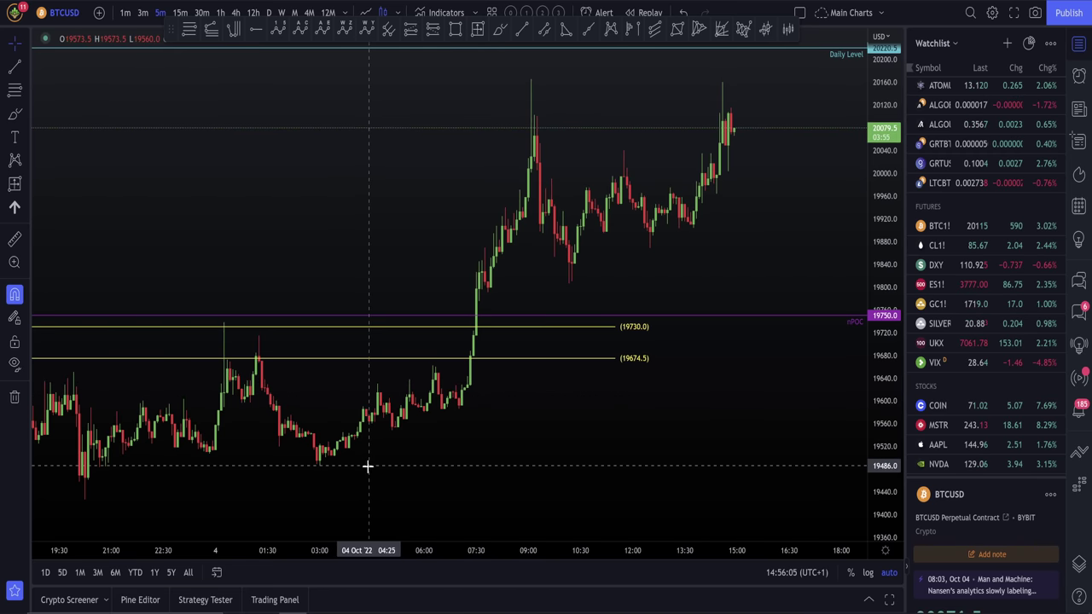
drag(366, 463, 504, 459)
scroll(391, 369, up, 2)
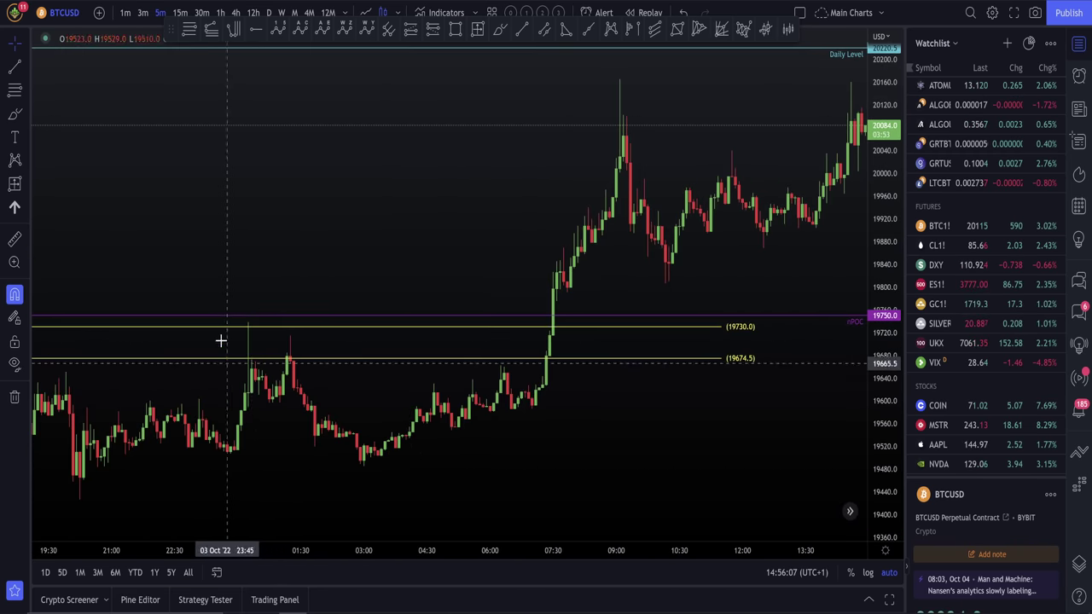
drag(637, 512, 580, 518)
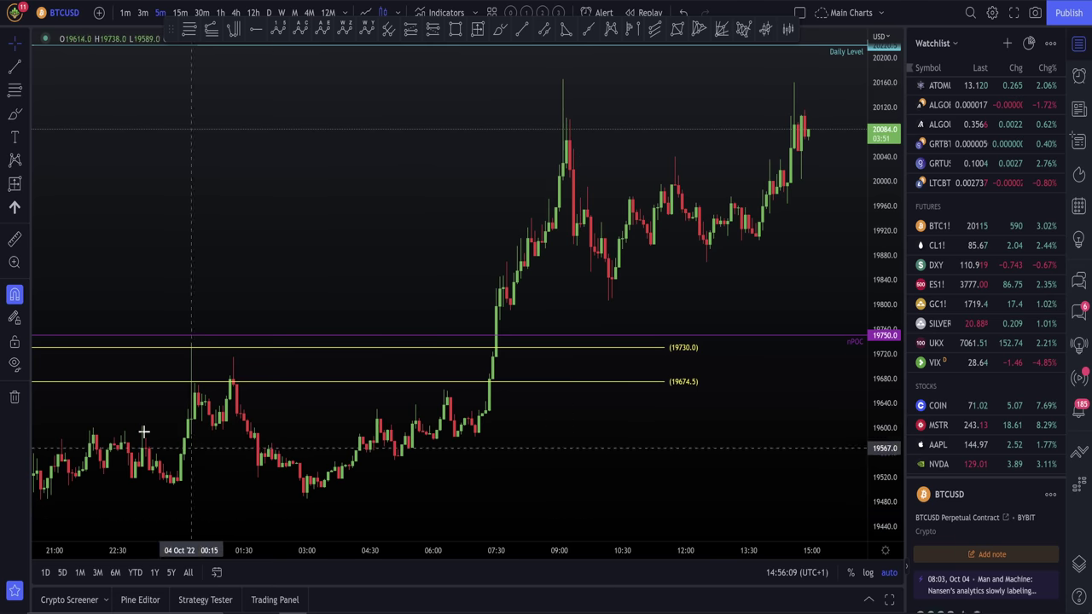